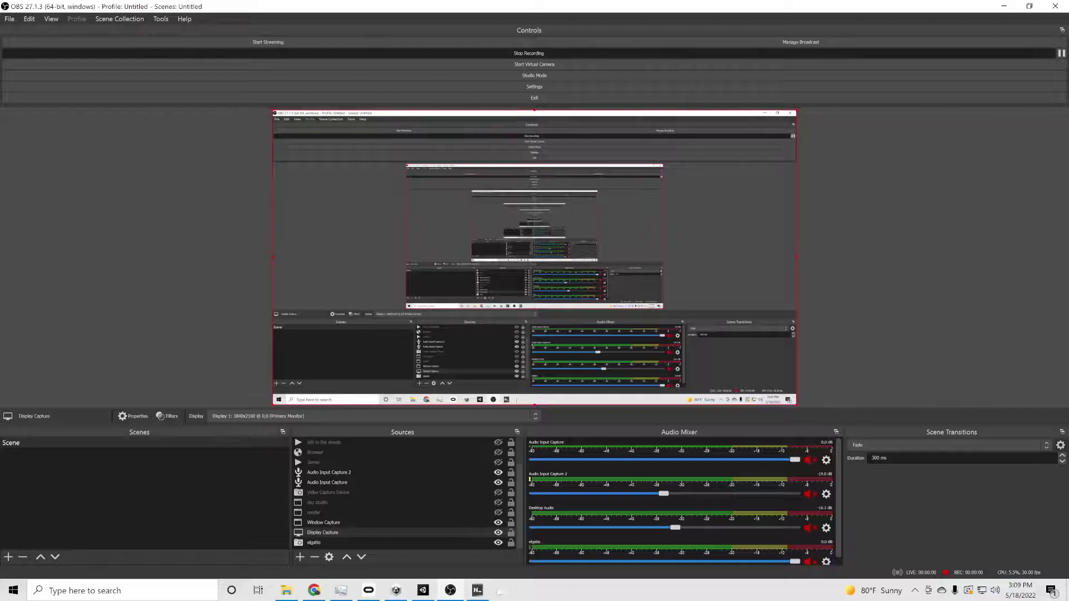
Close the Package Manager and delete the Zela Fixed character from SampleScene
{"action": "left_click", "coordinate": [415, 591]}
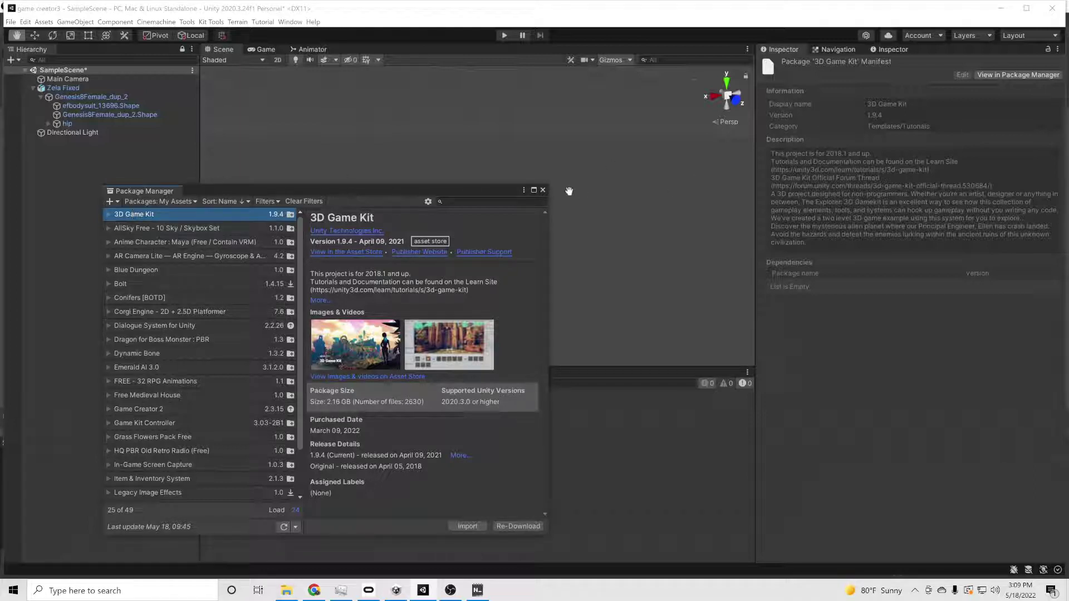
{"action": "left_click", "coordinate": [543, 190]}
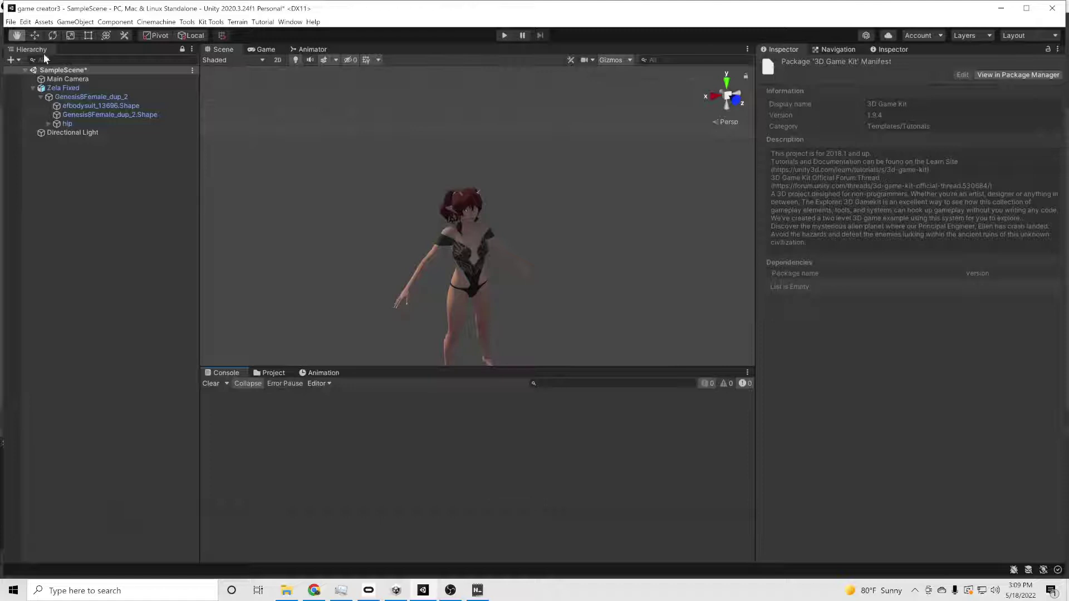
{"action": "left_click", "coordinate": [67, 88]}
{"action": "key", "text": "Delete"}
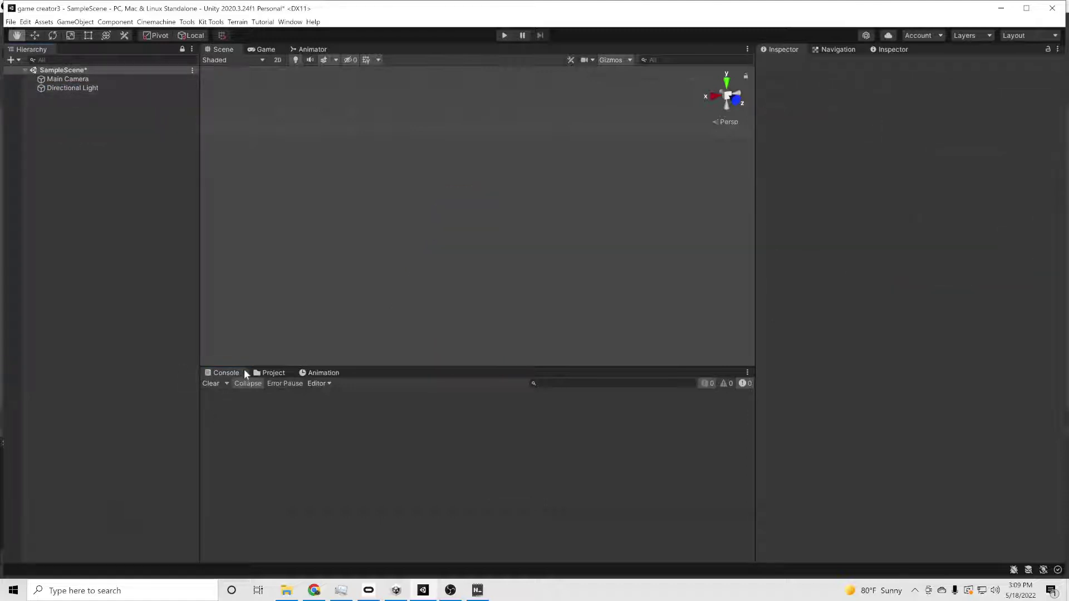
Show the Project panel and dock it before the Console tab
{"action": "left_click", "coordinate": [262, 370]}
{"action": "left_click_drag", "start_coordinate": [262, 370], "coordinate": [218, 371]}
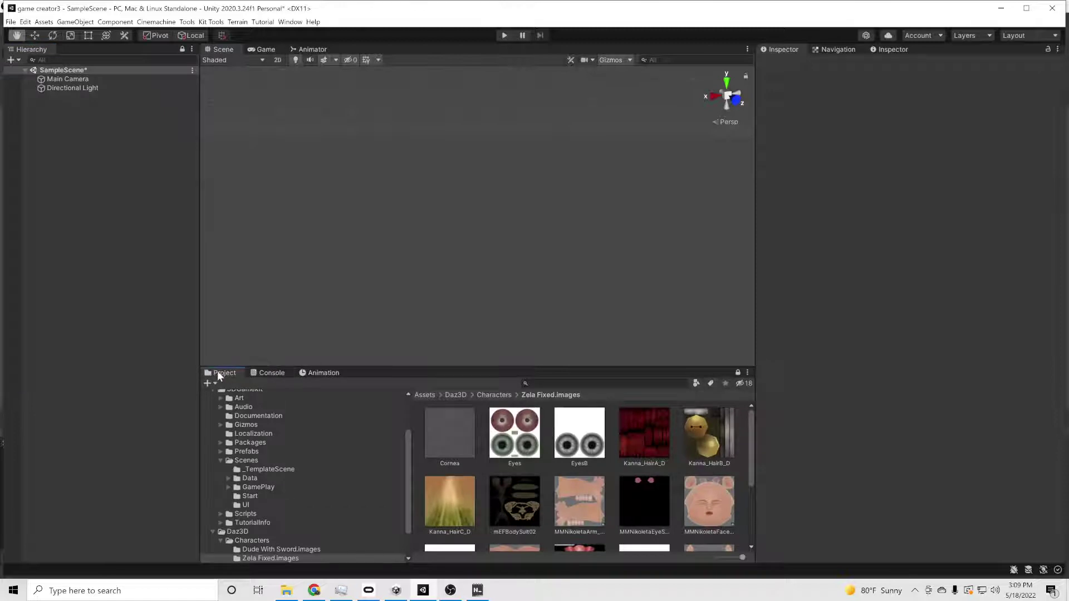
{"action": "scroll", "coordinate": [241, 433], "scroll_direction": "up", "scroll_amount": 3}
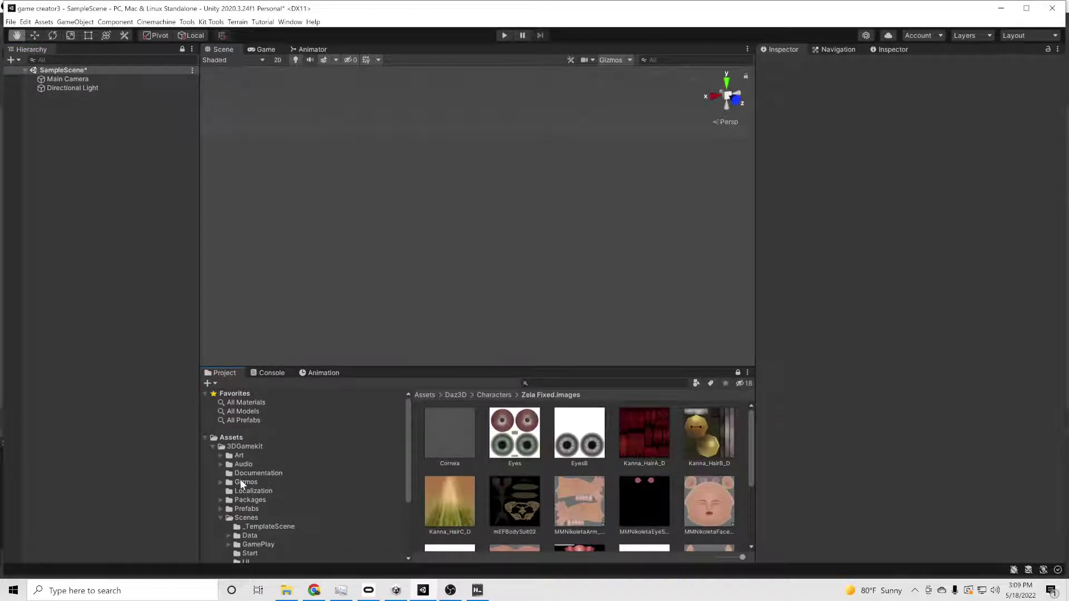
{"action": "scroll", "coordinate": [240, 483], "scroll_direction": "down", "scroll_amount": 1}
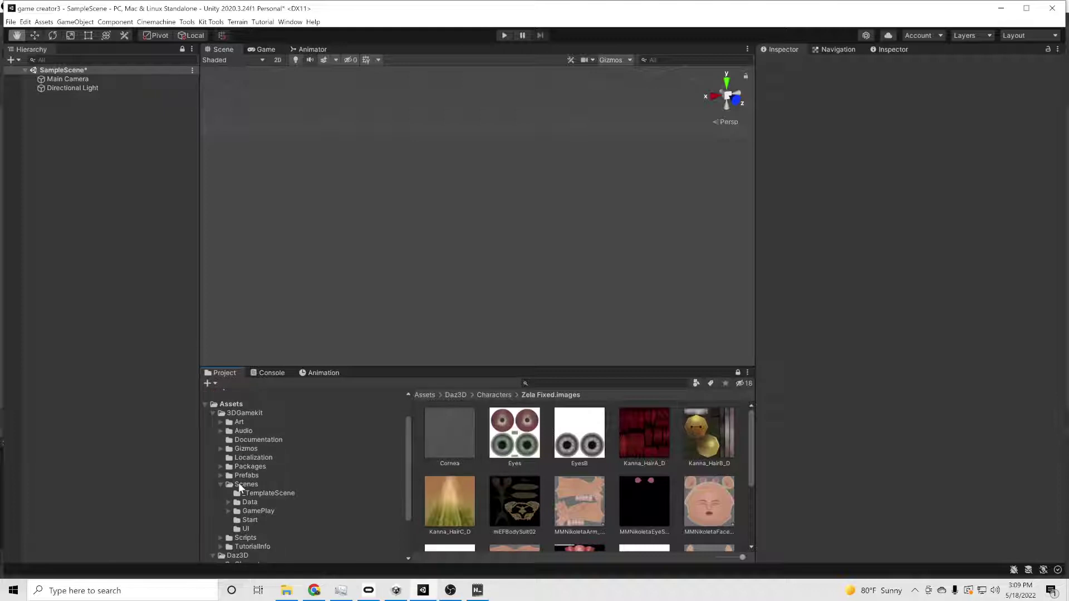
Browse the 3DGamekit folders to Art/Models/Characters/Ellen, showing the Ellen model
{"action": "left_click", "coordinate": [220, 476]}
{"action": "left_click", "coordinate": [228, 493]}
{"action": "scroll", "coordinate": [240, 488], "scroll_direction": "down", "scroll_amount": 1}
{"action": "left_click", "coordinate": [257, 478]}
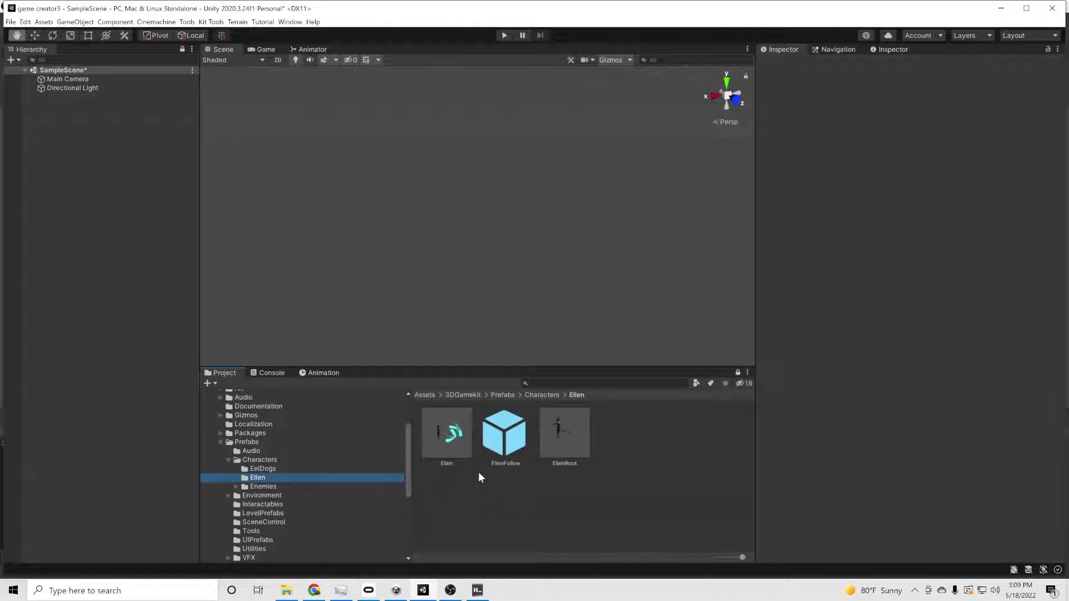
{"action": "scroll", "coordinate": [262, 459], "scroll_direction": "up", "scroll_amount": 2}
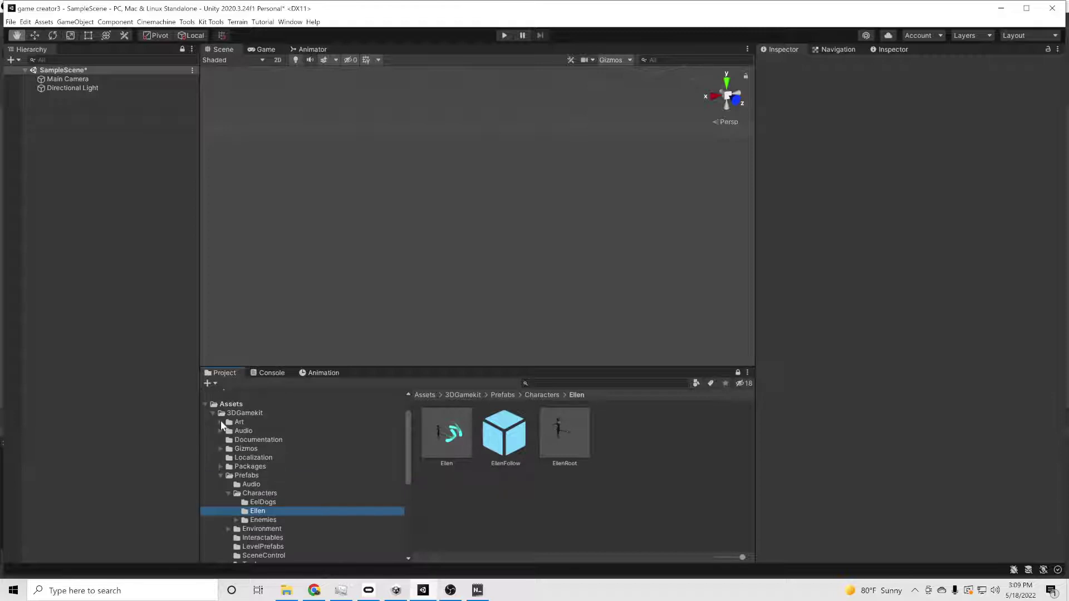
{"action": "left_click", "coordinate": [220, 422]}
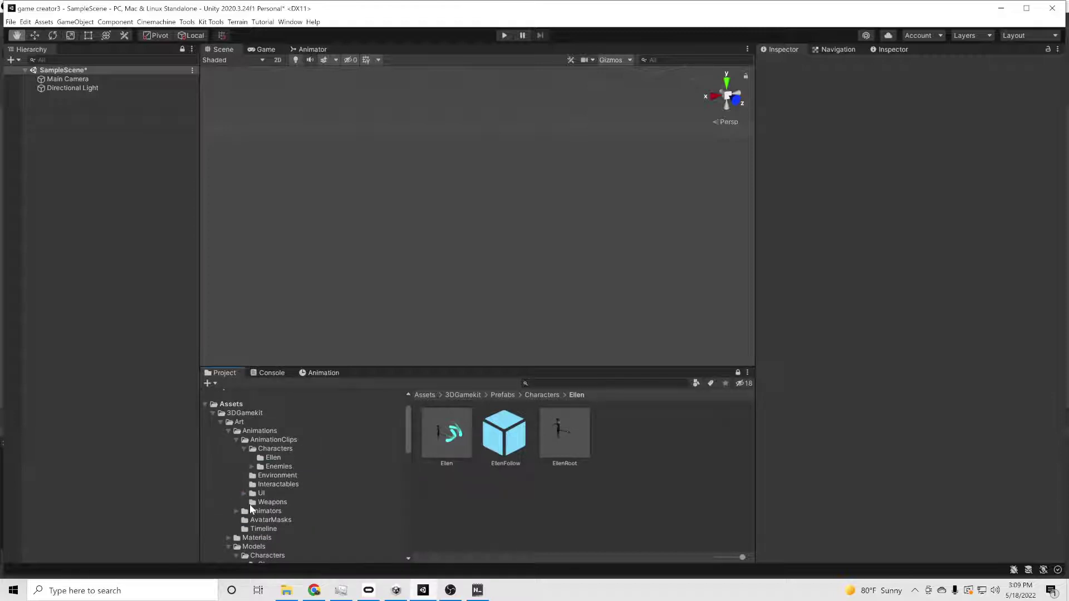
{"action": "left_click", "coordinate": [259, 459]}
{"action": "scroll", "coordinate": [295, 471], "scroll_direction": "down", "scroll_amount": 2}
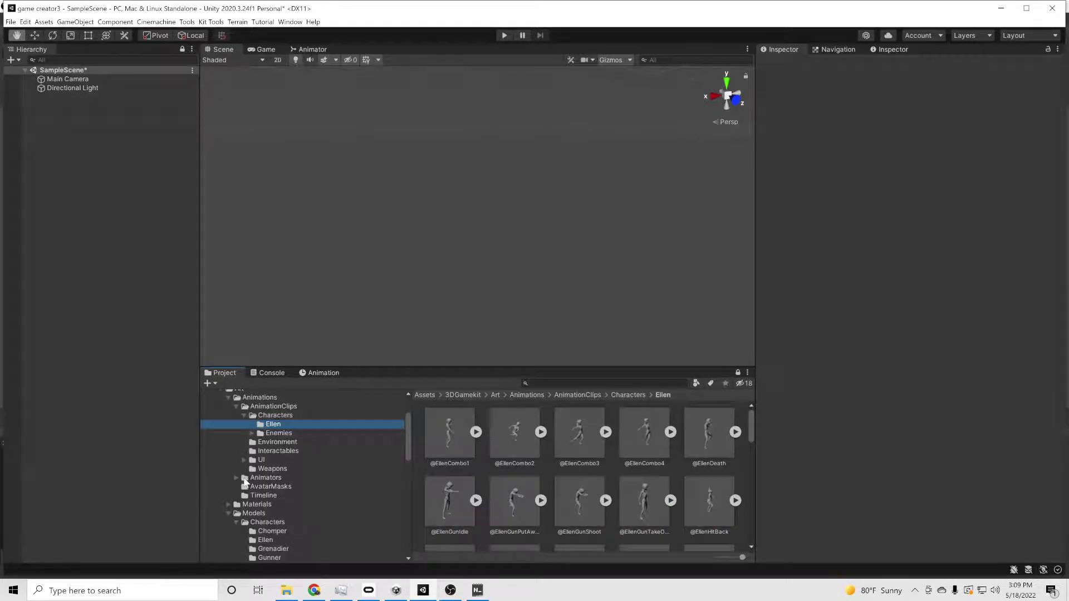
{"action": "left_click", "coordinate": [266, 540]}
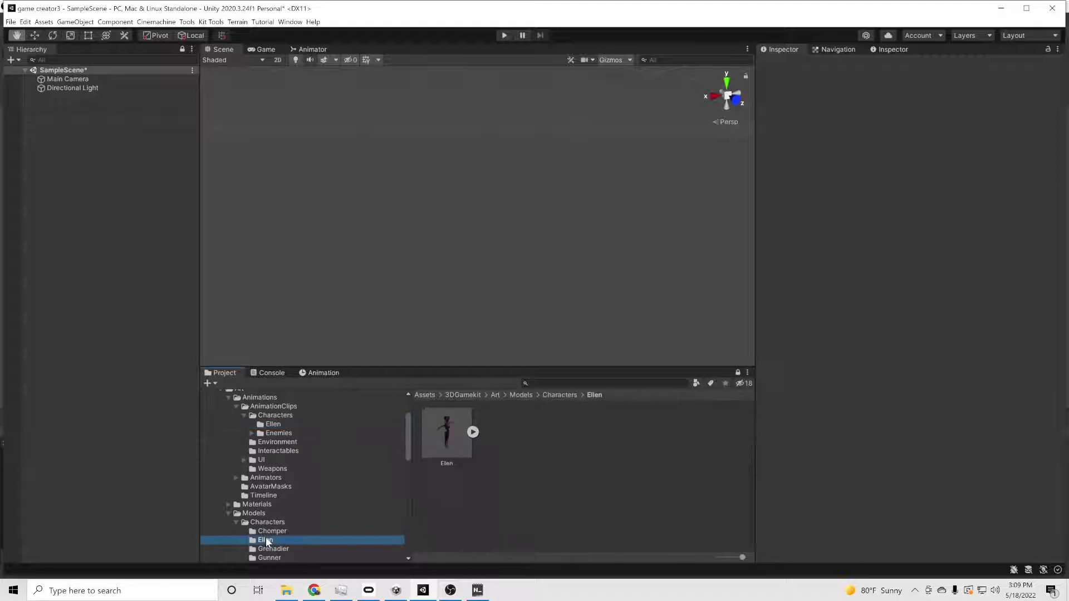
Set the Ellen model's rig Animation Type to Humanoid and apply it
{"action": "left_click", "coordinate": [435, 434]}
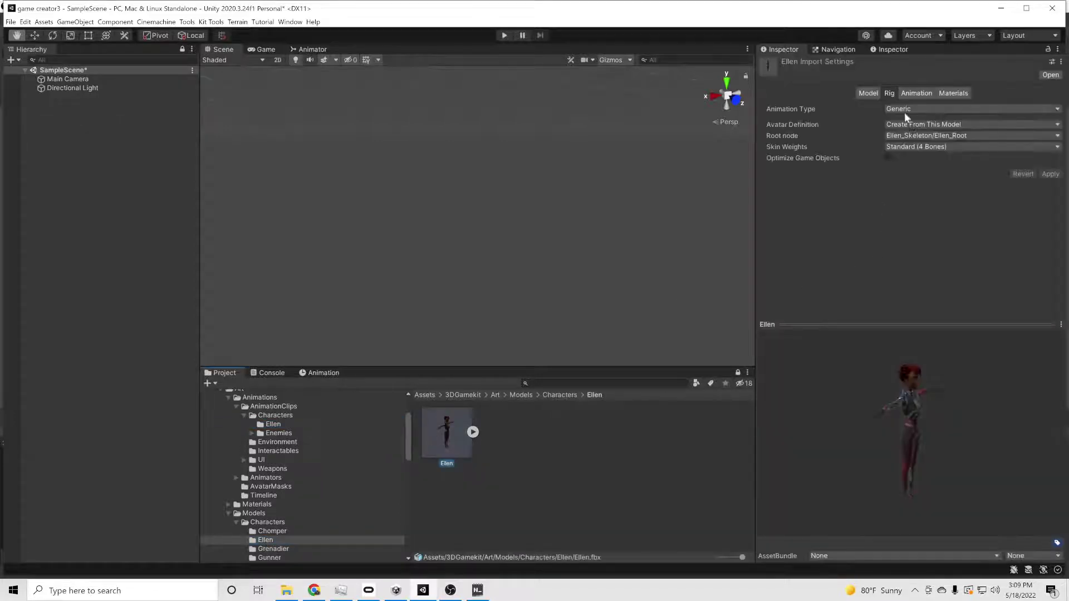
{"action": "left_click", "coordinate": [905, 111]}
{"action": "left_click", "coordinate": [913, 153]}
{"action": "left_click", "coordinate": [1051, 191]}
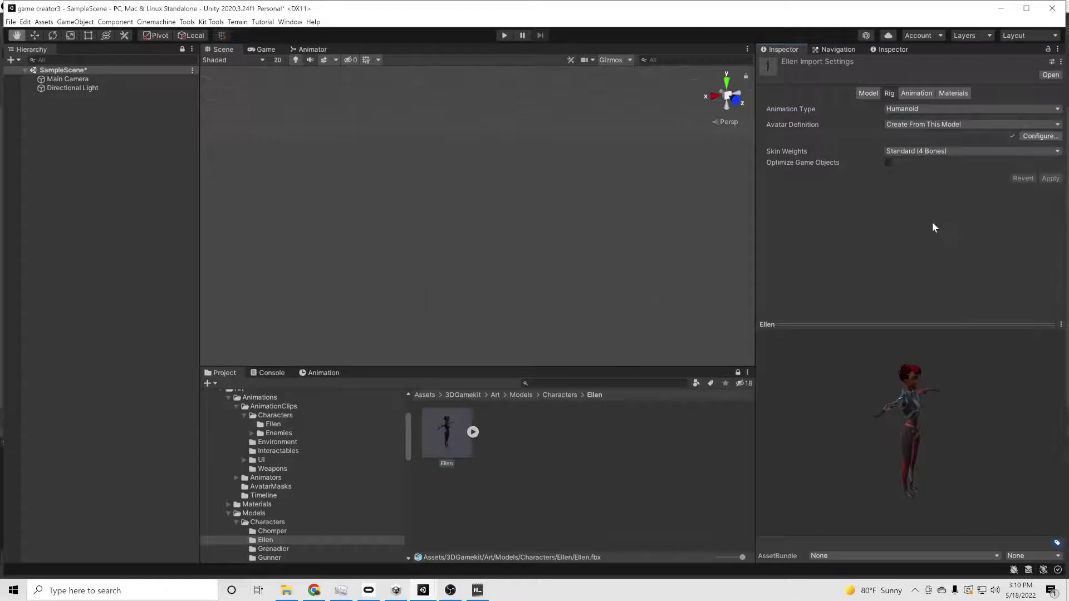
Open the AnimationClips/Characters/Ellen folder and select all 58 Ellen clips
{"action": "scroll", "coordinate": [293, 517], "scroll_direction": "up", "scroll_amount": 3}
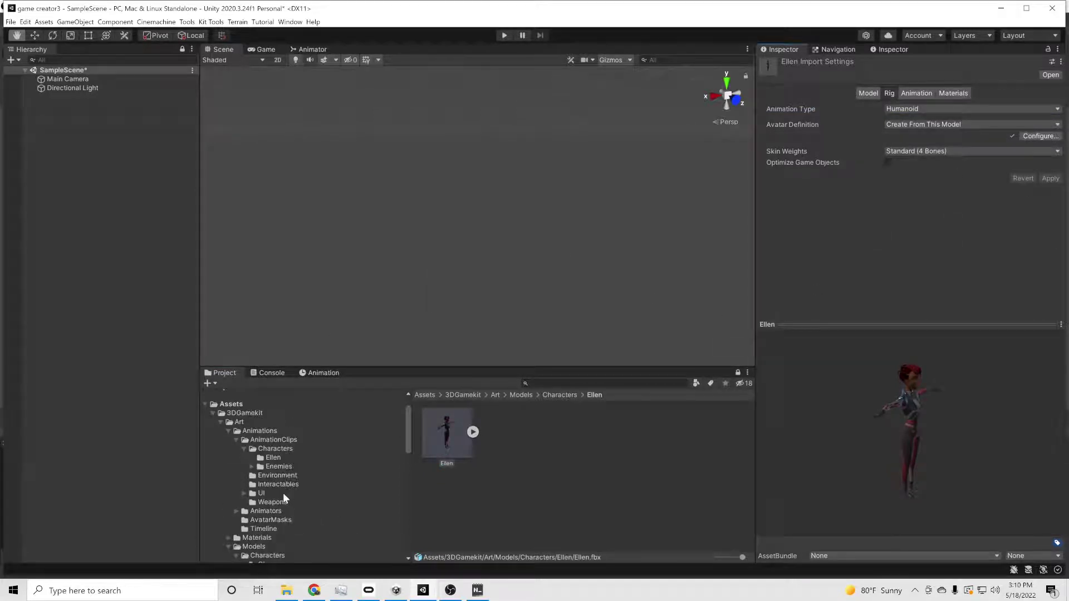
{"action": "left_click", "coordinate": [269, 458]}
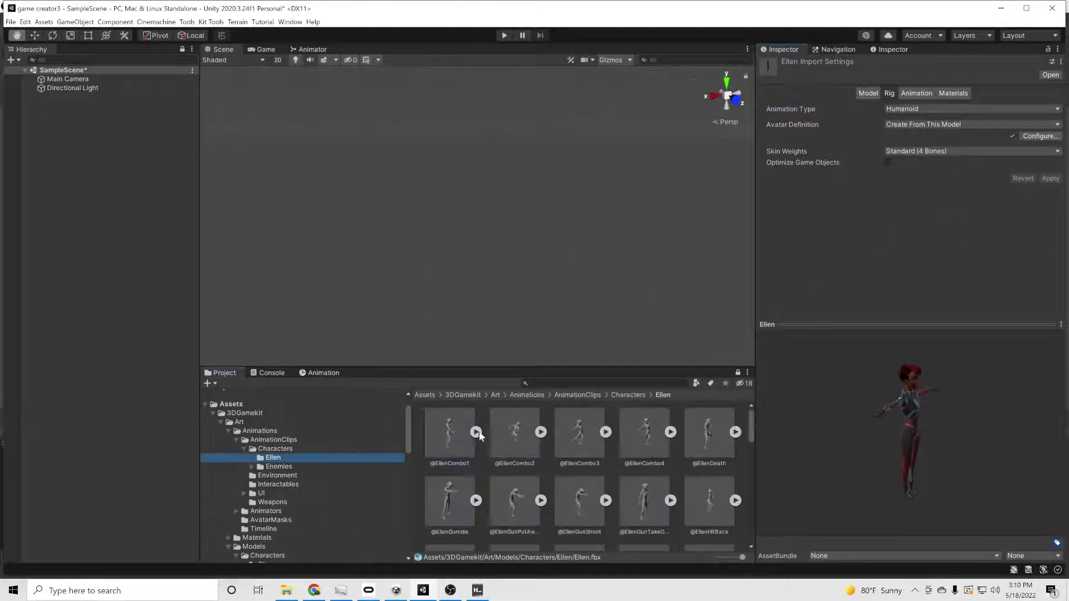
{"action": "scroll", "coordinate": [474, 438], "scroll_direction": "down", "scroll_amount": 5}
{"action": "scroll", "coordinate": [460, 440], "scroll_direction": "down", "scroll_amount": 5}
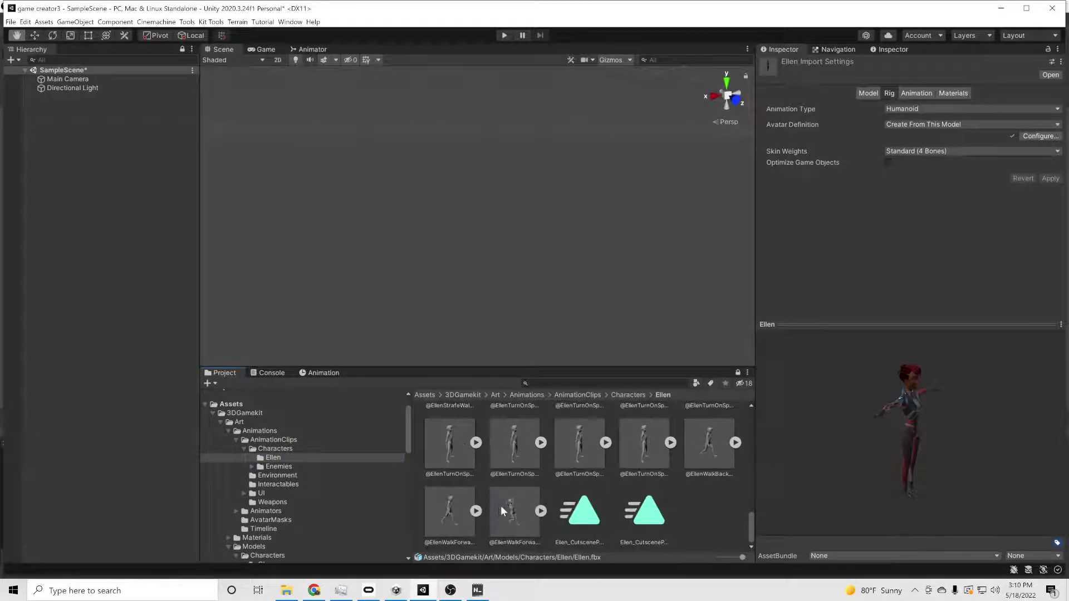
{"action": "left_click", "coordinate": [500, 506]}
{"action": "scroll", "coordinate": [490, 474], "scroll_direction": "up", "scroll_amount": 5}
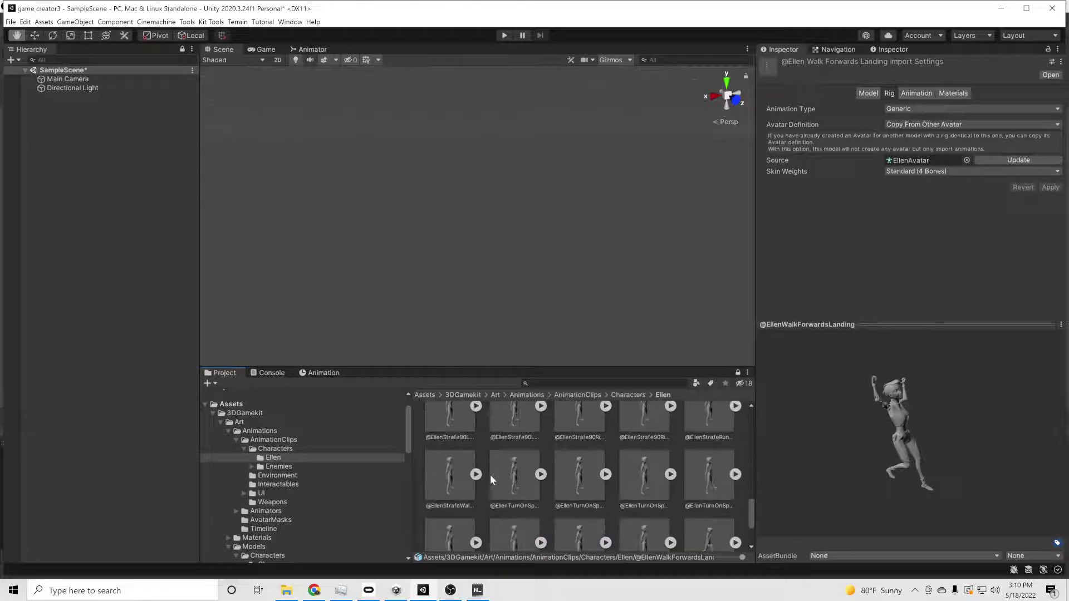
{"action": "scroll", "coordinate": [489, 474], "scroll_direction": "up", "scroll_amount": 3}
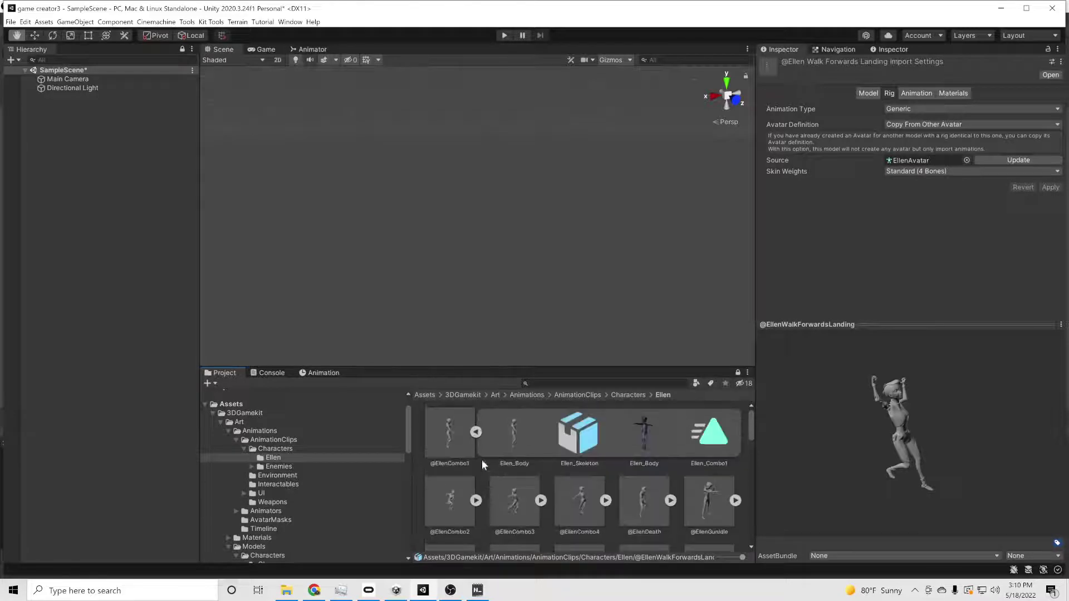
{"action": "left_click", "coordinate": [481, 431]}
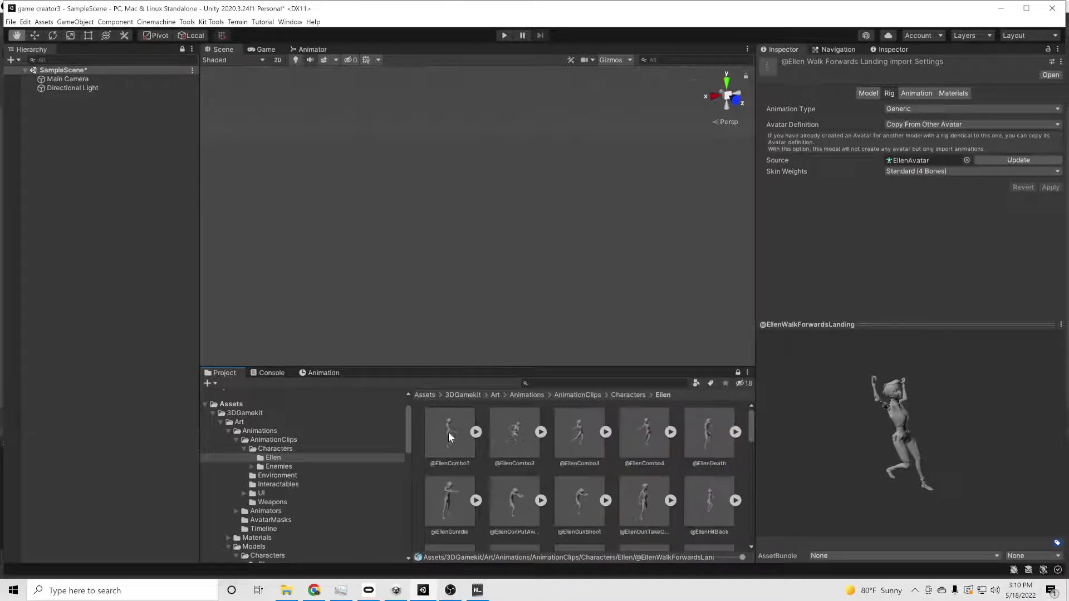
{"action": "key", "text": "ctrl+a"}
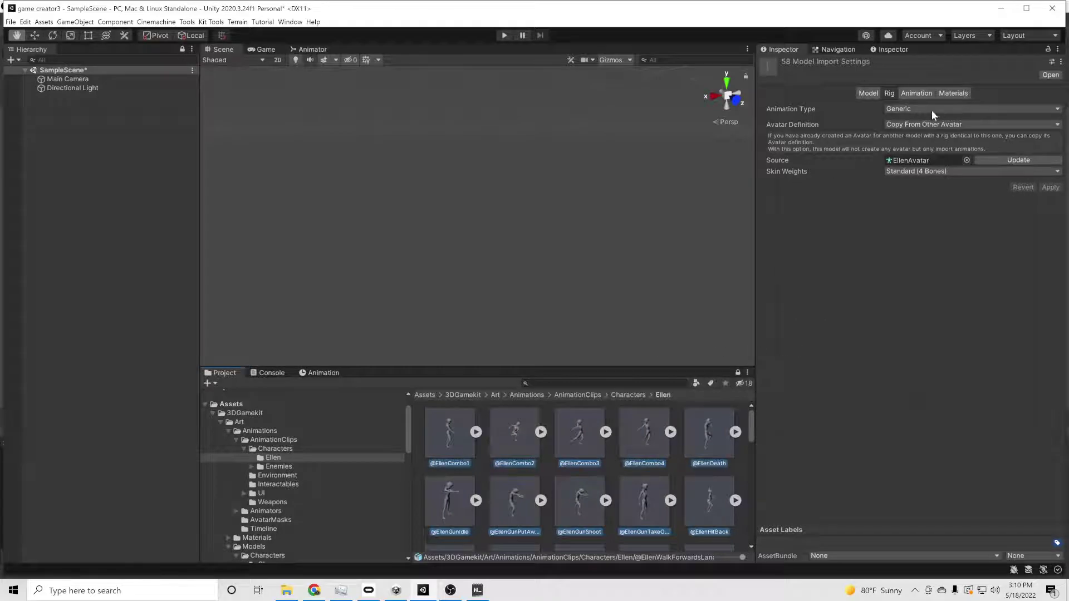
Make all Ellen clips Humanoid with EllenAvatar as source avatar, and apply
{"action": "left_click", "coordinate": [933, 109]}
{"action": "left_click", "coordinate": [915, 150]}
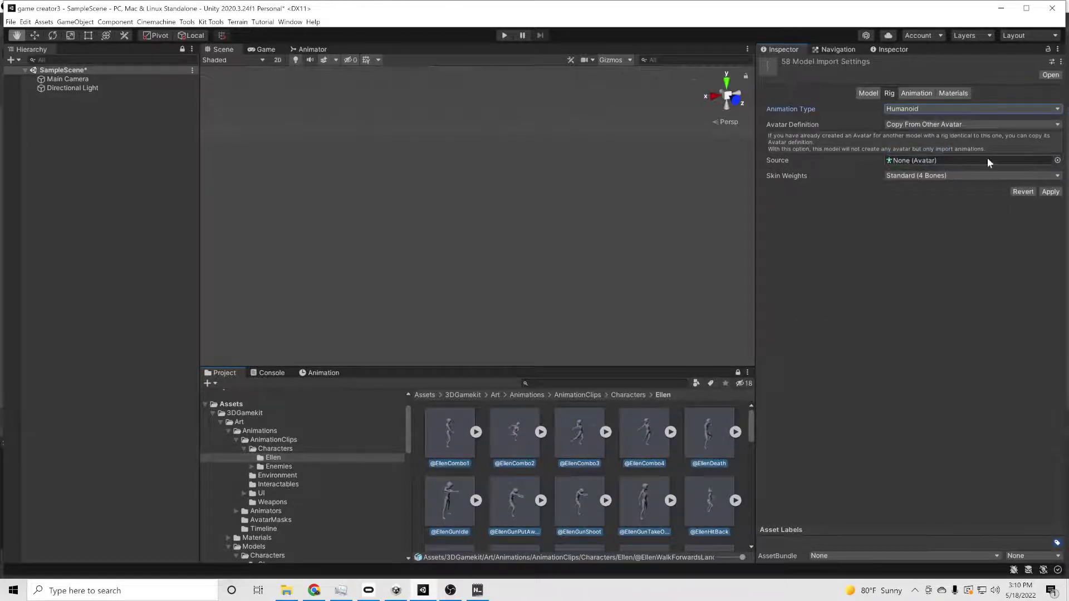
{"action": "left_click", "coordinate": [1058, 160]}
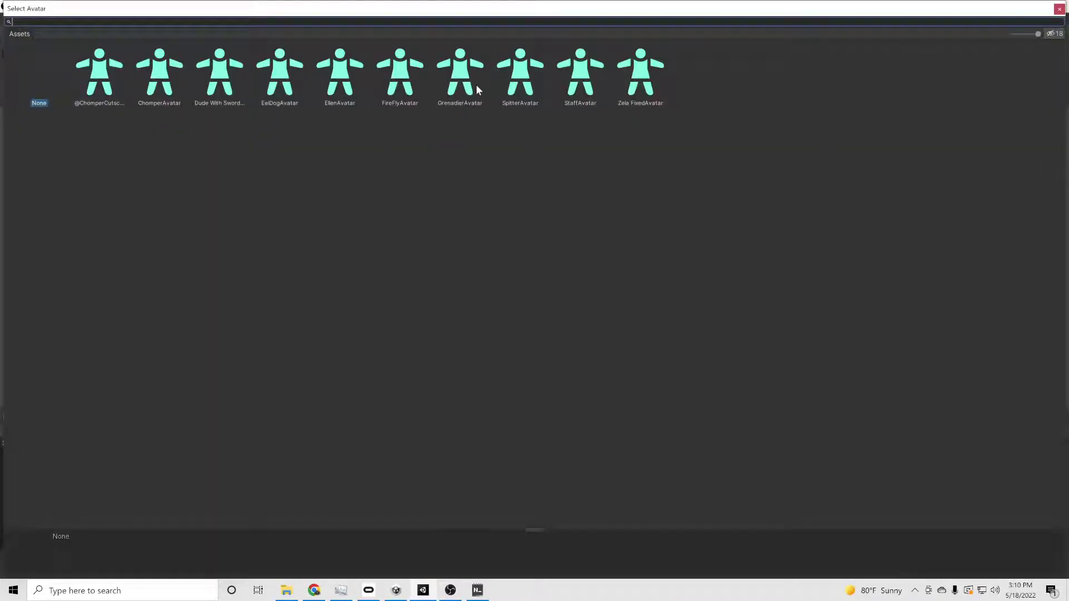
{"action": "left_click", "coordinate": [346, 84]}
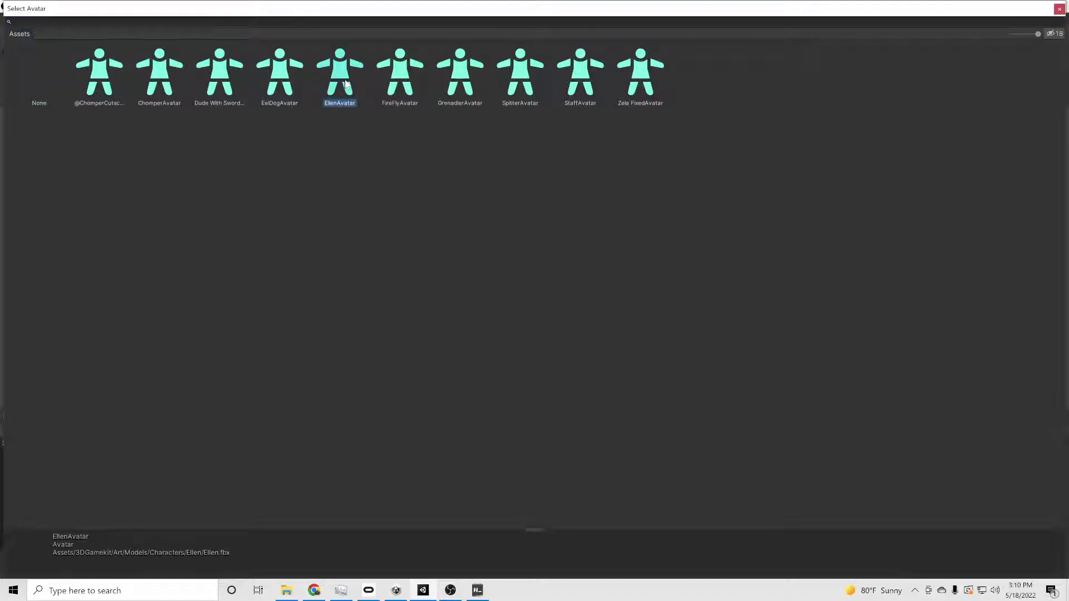
{"action": "double_click", "coordinate": [346, 84]}
{"action": "left_click", "coordinate": [1050, 192]}
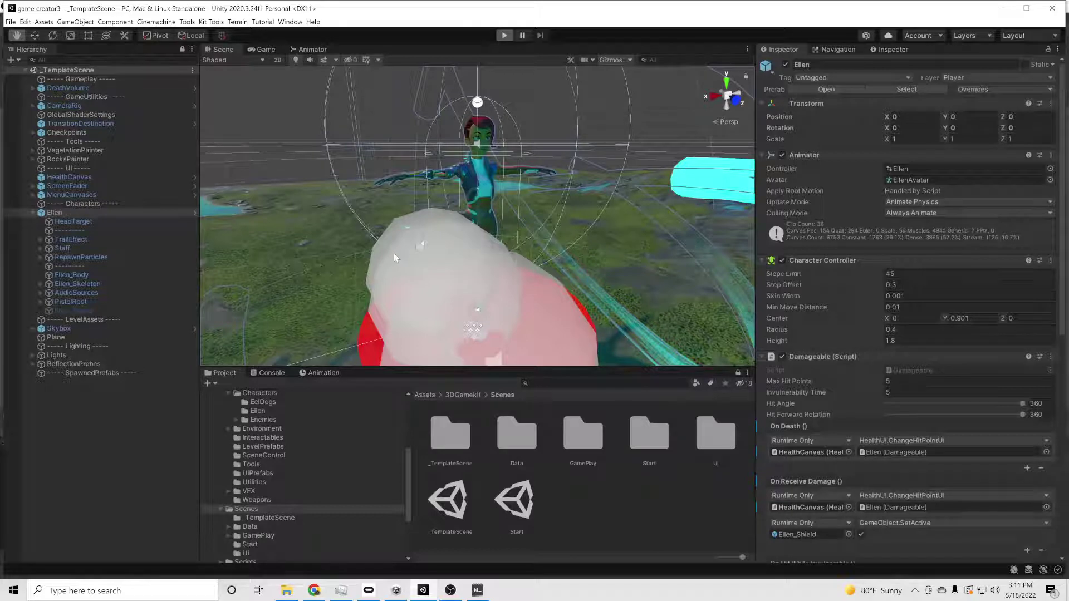
Play-test Ellen running left and right and jumping, then stop the game
{"action": "key", "text": "ctrl+p"}
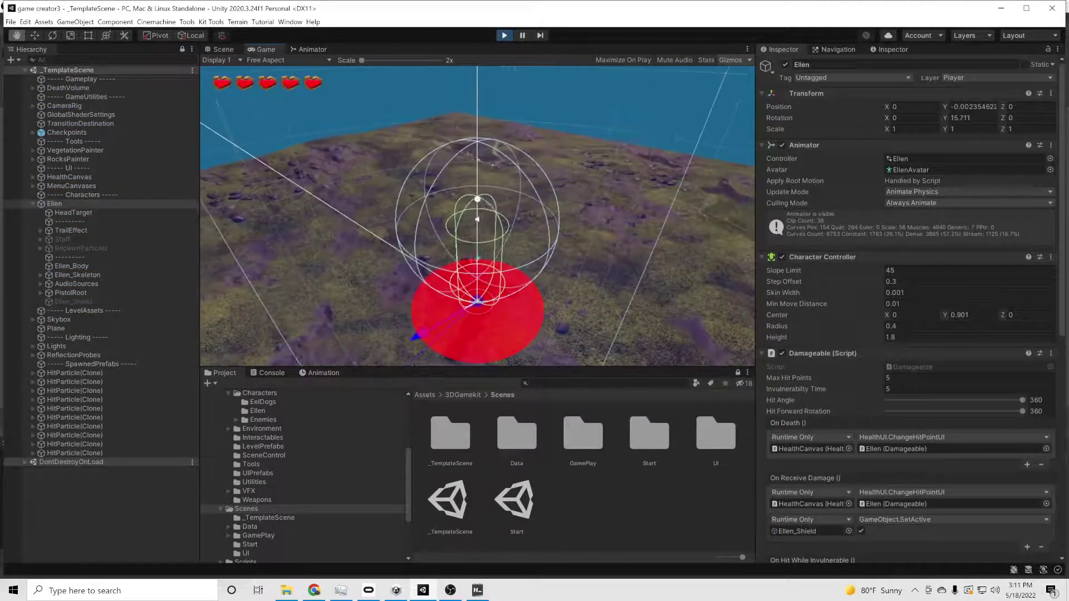
{"action": "key", "text": "d"}
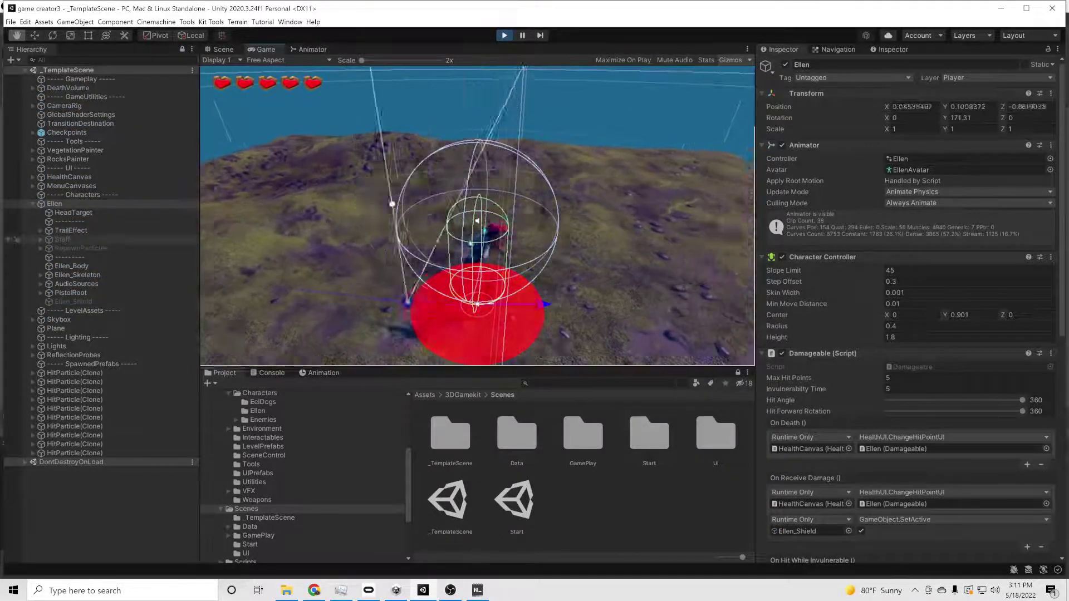
{"action": "key", "text": "space"}
{"action": "key", "text": "a"}
{"action": "key", "text": "space"}
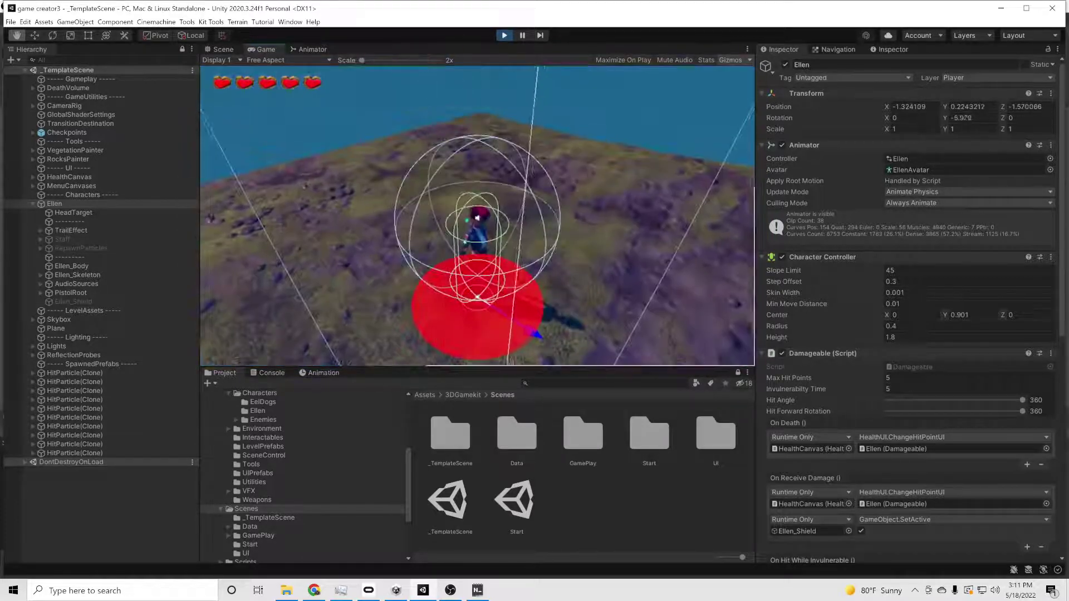
{"action": "key", "text": "Escape"}
{"action": "left_click", "coordinate": [503, 36]}
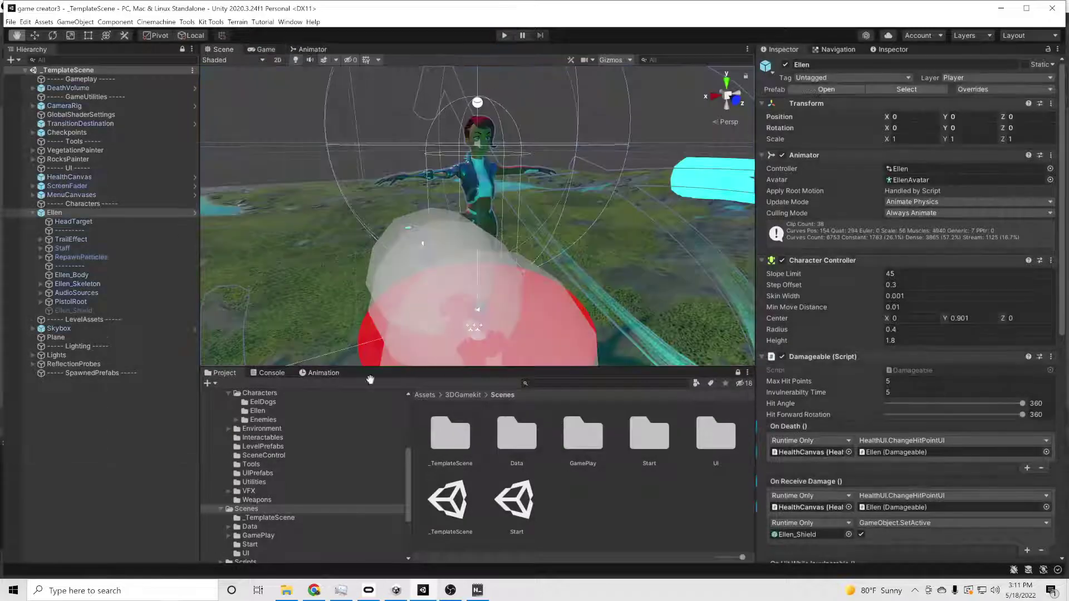
Try moving Ellen_Body under AudioSources and dismiss the prefab restructure warning
{"action": "left_click", "coordinate": [66, 276]}
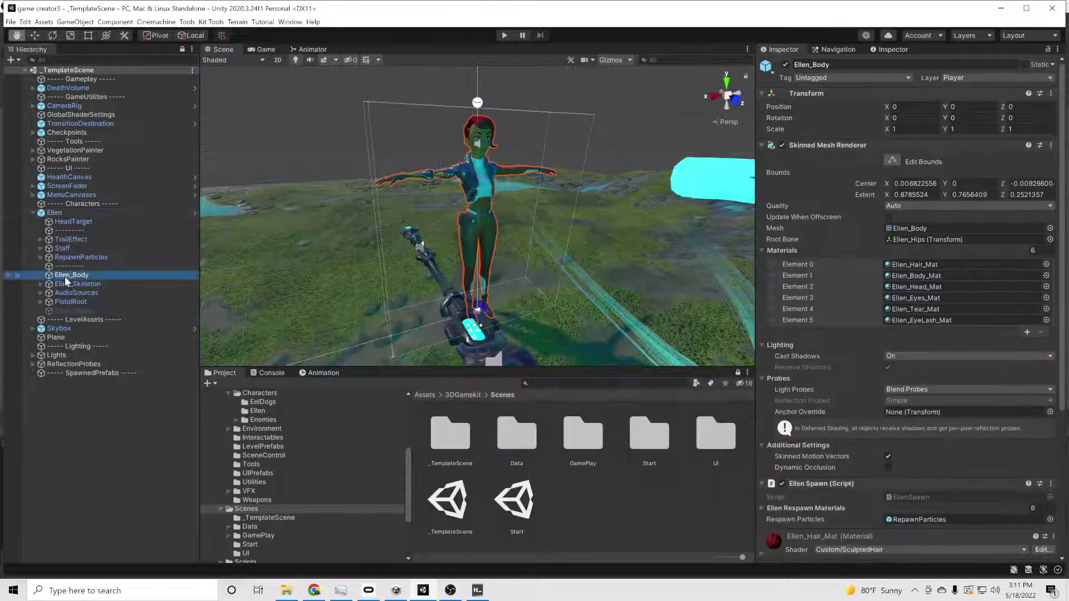
{"action": "left_click_drag", "start_coordinate": [65, 281], "coordinate": [81, 295]}
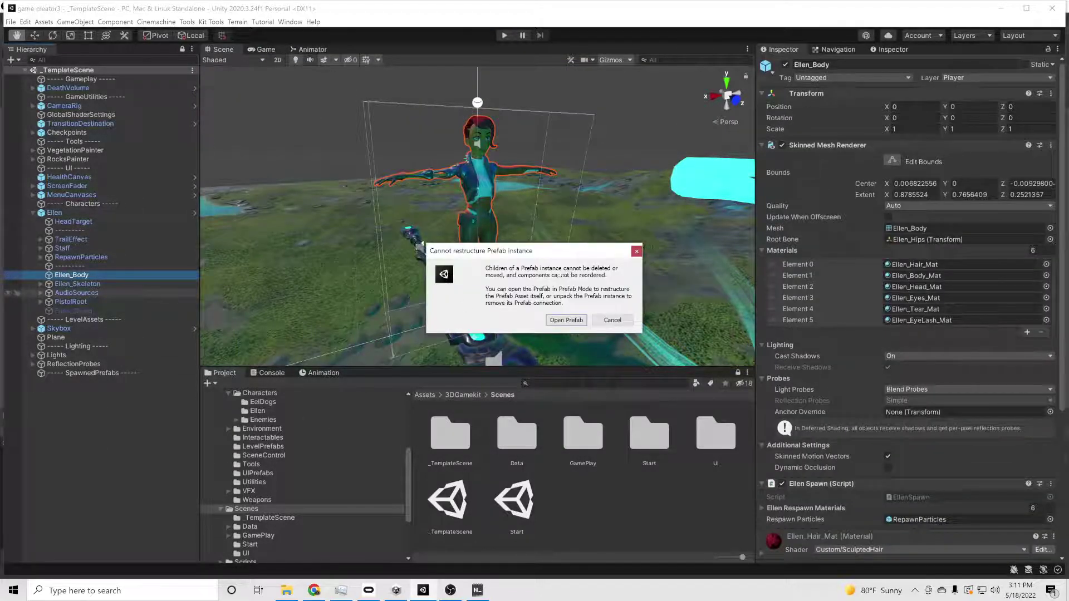
{"action": "left_click", "coordinate": [637, 252]}
Unpack the Ellen prefab and delete her Ellen_Body mesh
{"action": "left_click", "coordinate": [54, 212]}
{"action": "right_click", "coordinate": [60, 215]}
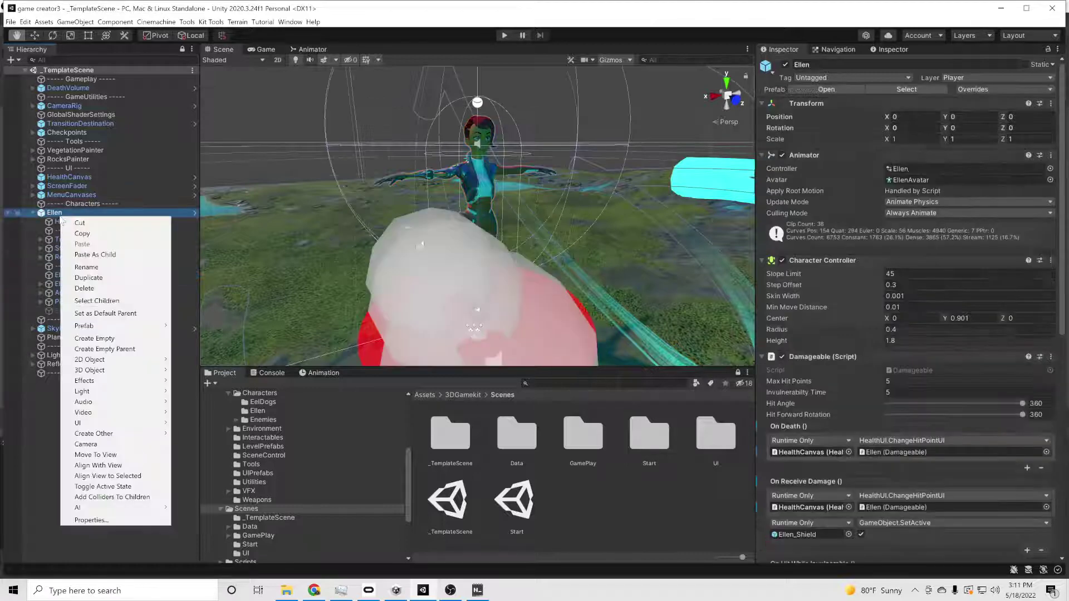
{"action": "mouse_move", "coordinate": [128, 326]}
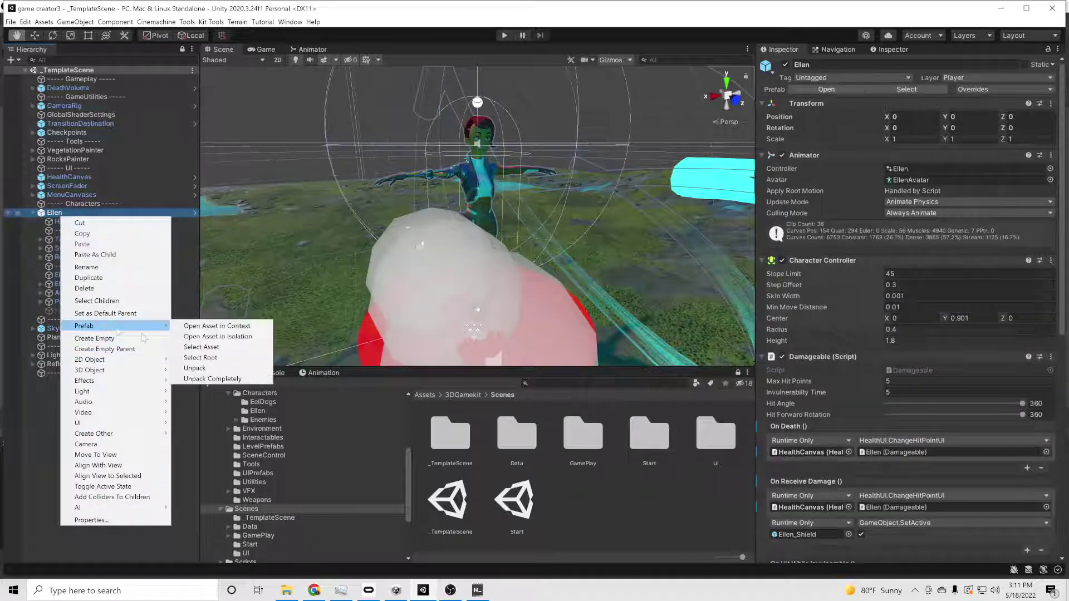
{"action": "left_click", "coordinate": [222, 379]}
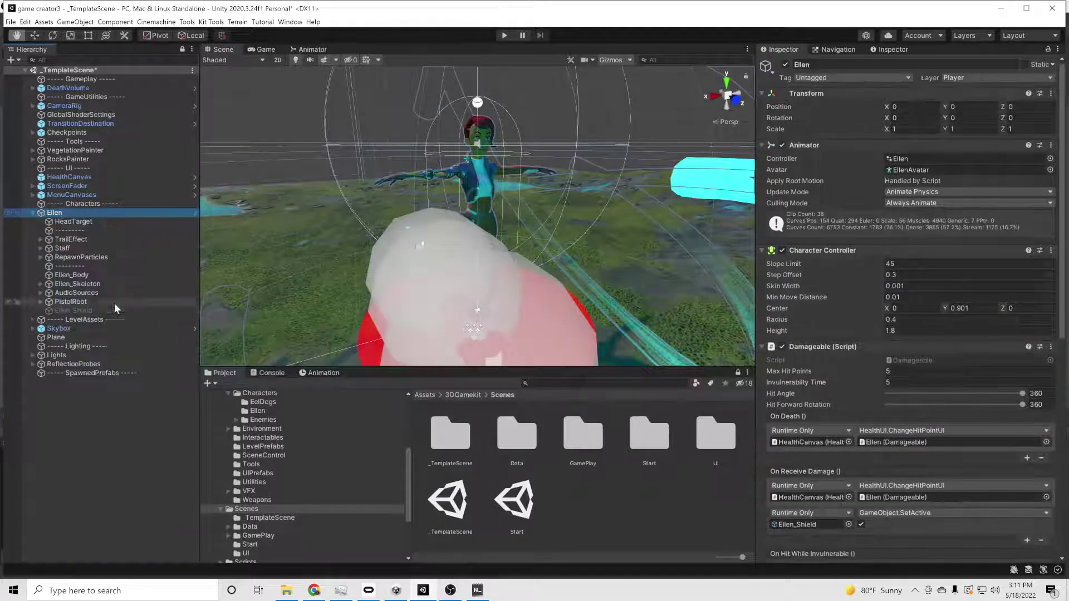
{"action": "left_click", "coordinate": [71, 275]}
{"action": "key", "text": "Delete"}
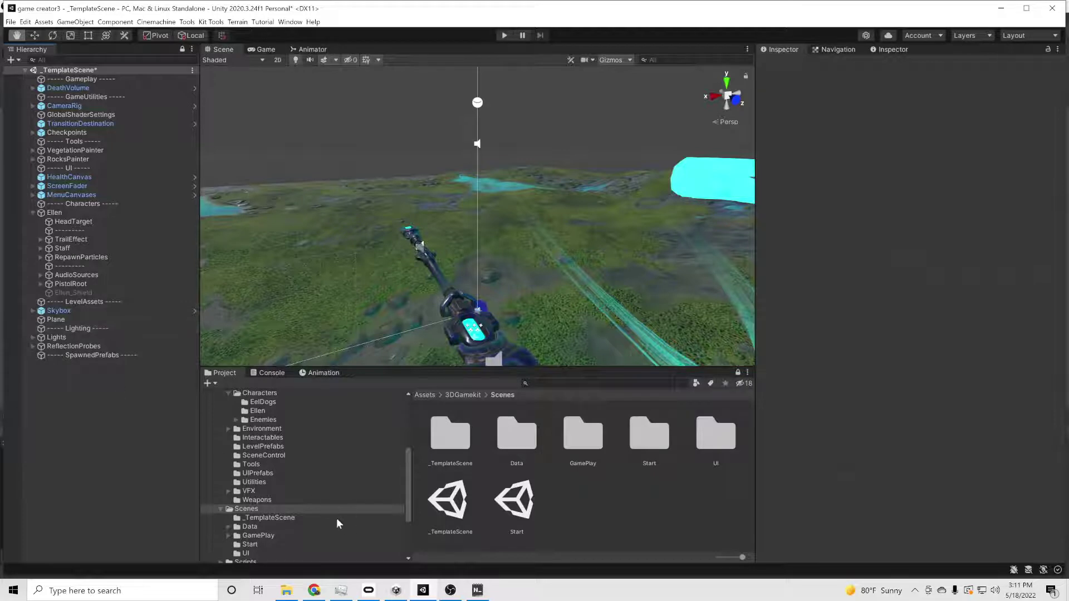
Drag the Zela Fixed model from the project assets onto Ellen as her child
{"action": "scroll", "coordinate": [299, 541], "scroll_direction": "down", "scroll_amount": 5}
{"action": "scroll", "coordinate": [299, 541], "scroll_direction": "up", "scroll_amount": 10}
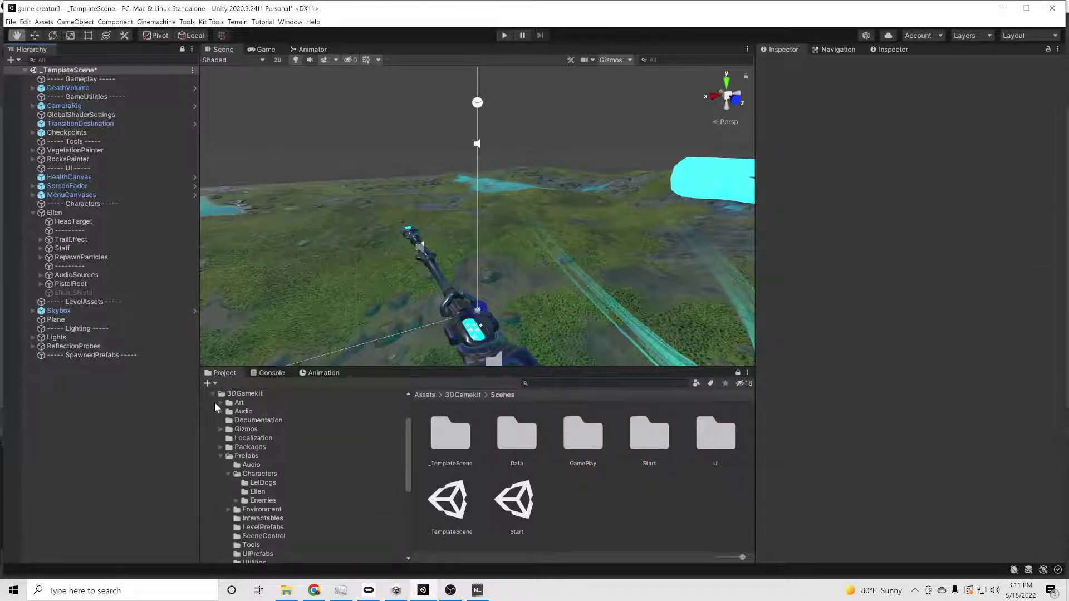
{"action": "left_click", "coordinate": [221, 457]}
{"action": "left_click", "coordinate": [212, 394]}
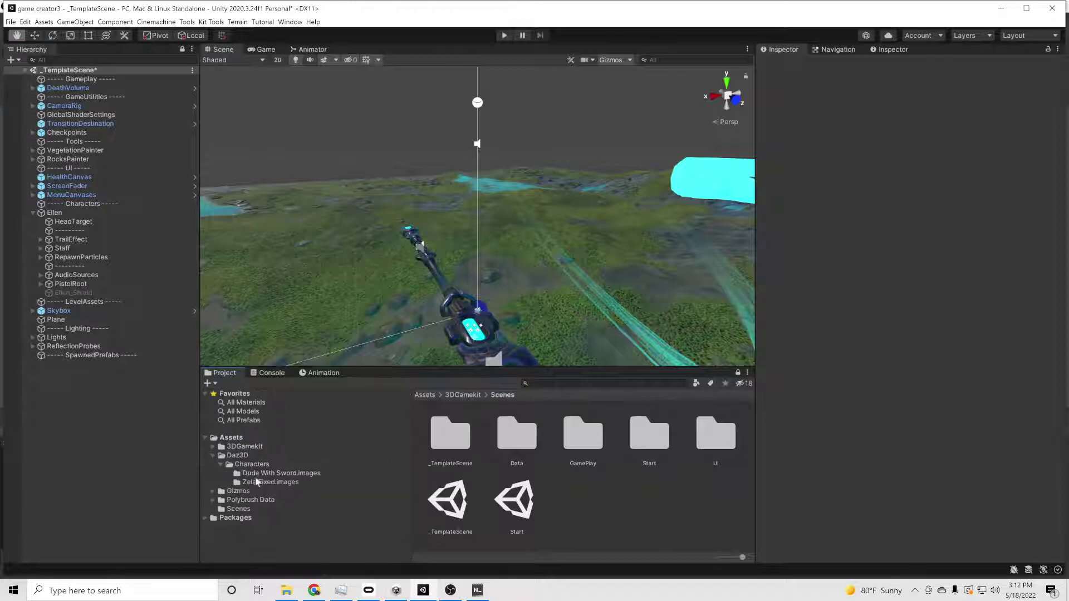
{"action": "left_click", "coordinate": [257, 483]}
{"action": "scroll", "coordinate": [492, 505], "scroll_direction": "down", "scroll_amount": 3}
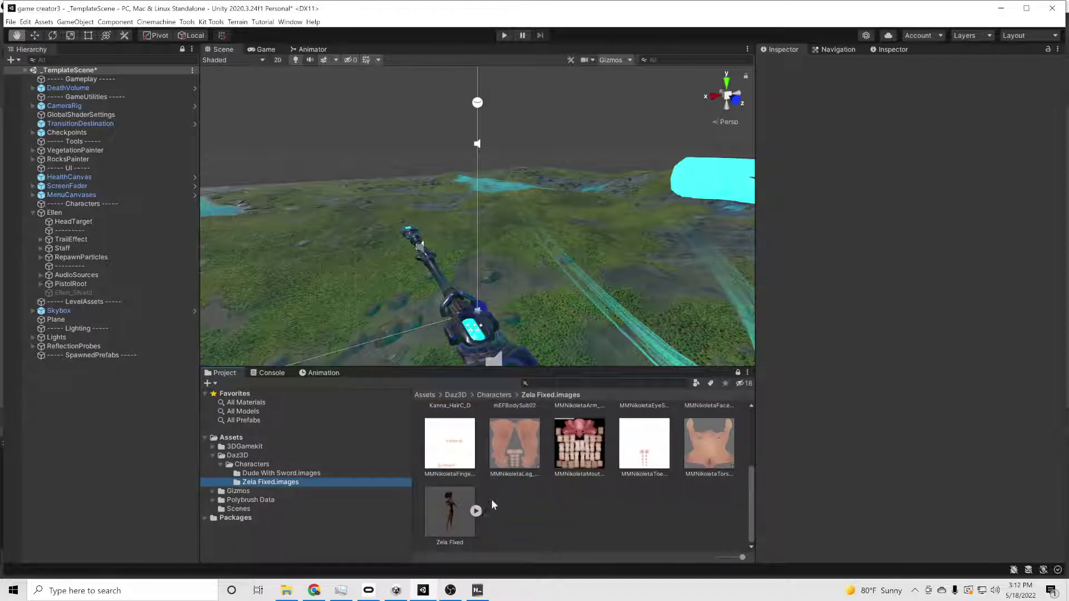
{"action": "left_click_drag", "start_coordinate": [446, 518], "coordinate": [51, 215]}
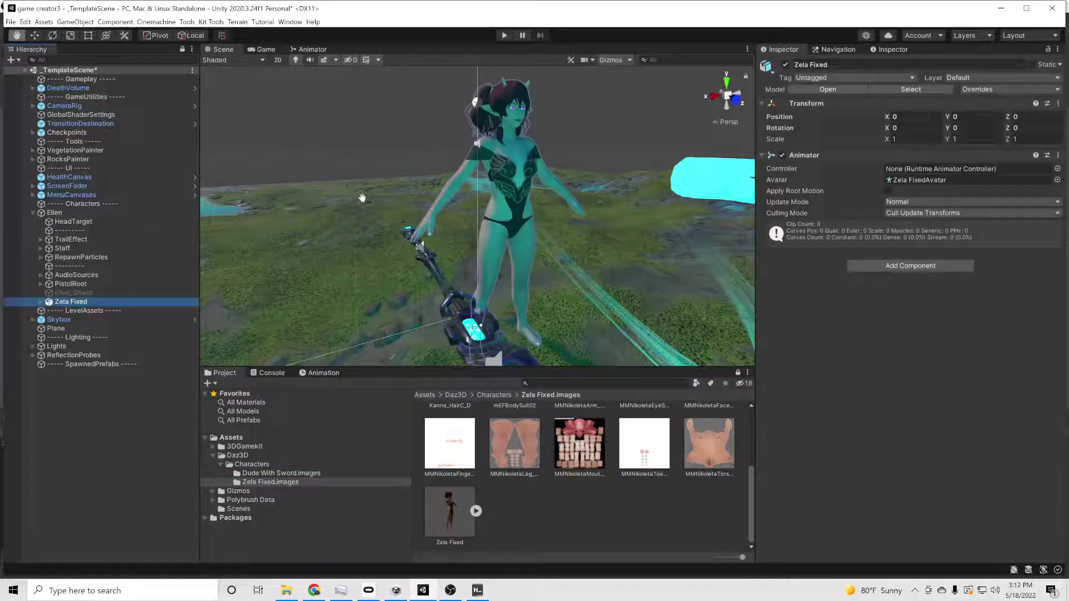
Fill the empty material slot of Genesis8Female_dup_2.Shape with Cornea
{"action": "left_click", "coordinate": [40, 302]}
{"action": "left_click", "coordinate": [84, 311]}
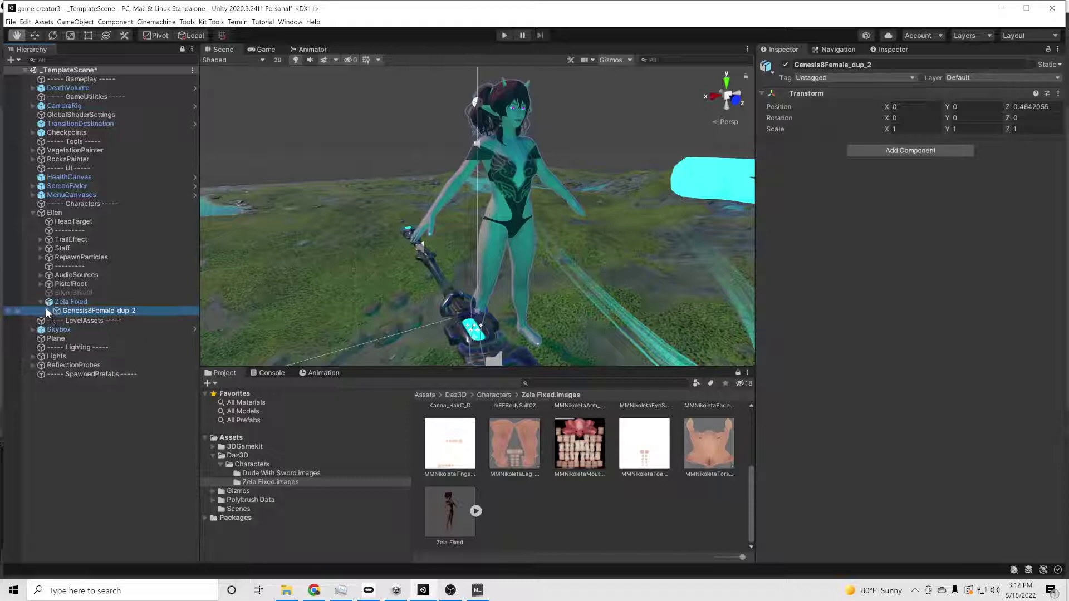
{"action": "left_click", "coordinate": [48, 309]}
{"action": "left_click", "coordinate": [78, 328]}
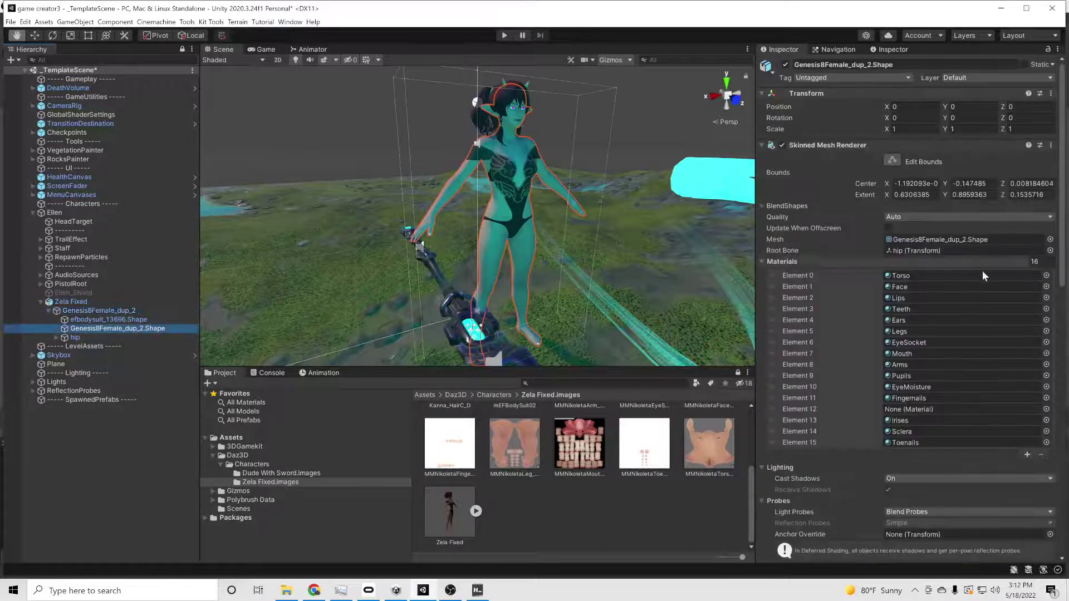
{"action": "scroll", "coordinate": [510, 473], "scroll_direction": "up", "scroll_amount": 3}
{"action": "left_click_drag", "start_coordinate": [463, 443], "coordinate": [921, 407]}
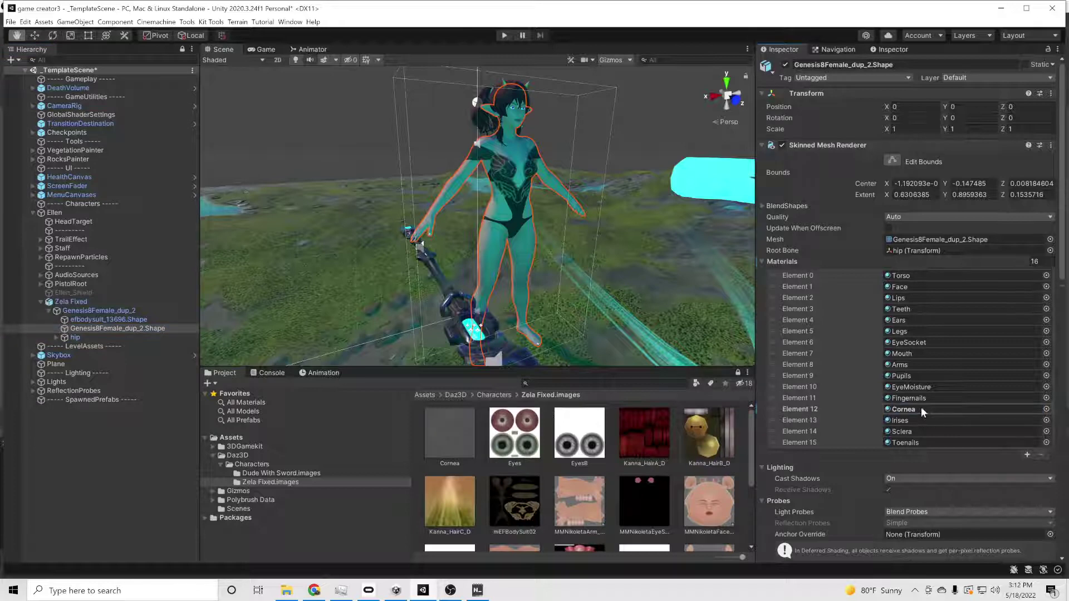
Open Ellen's PlayerController script in the code editor
{"action": "scroll", "coordinate": [913, 446], "scroll_direction": "down", "scroll_amount": 10}
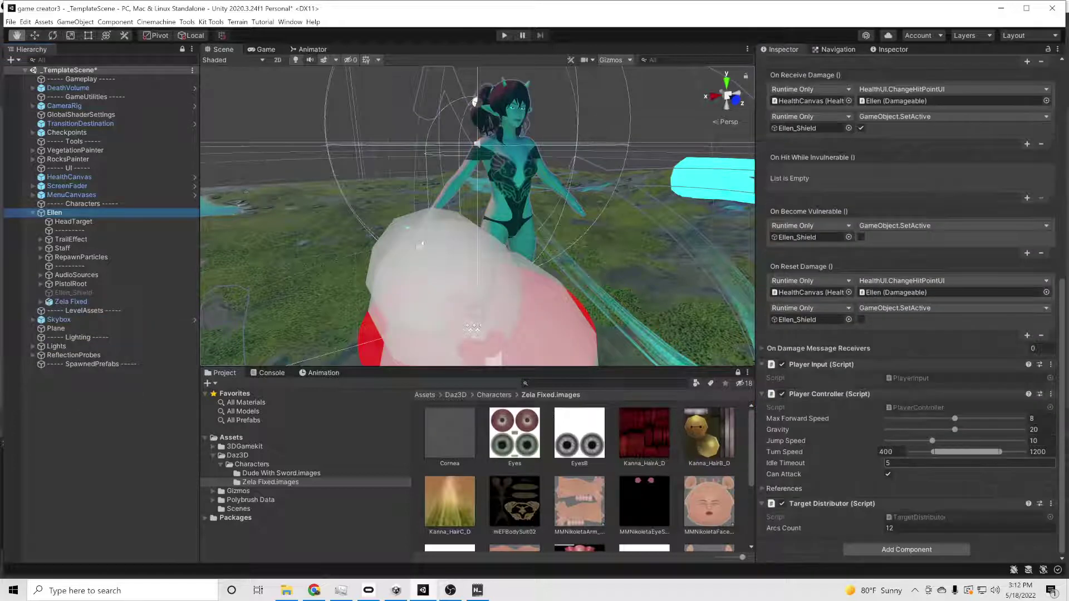
{"action": "left_click", "coordinate": [901, 408]}
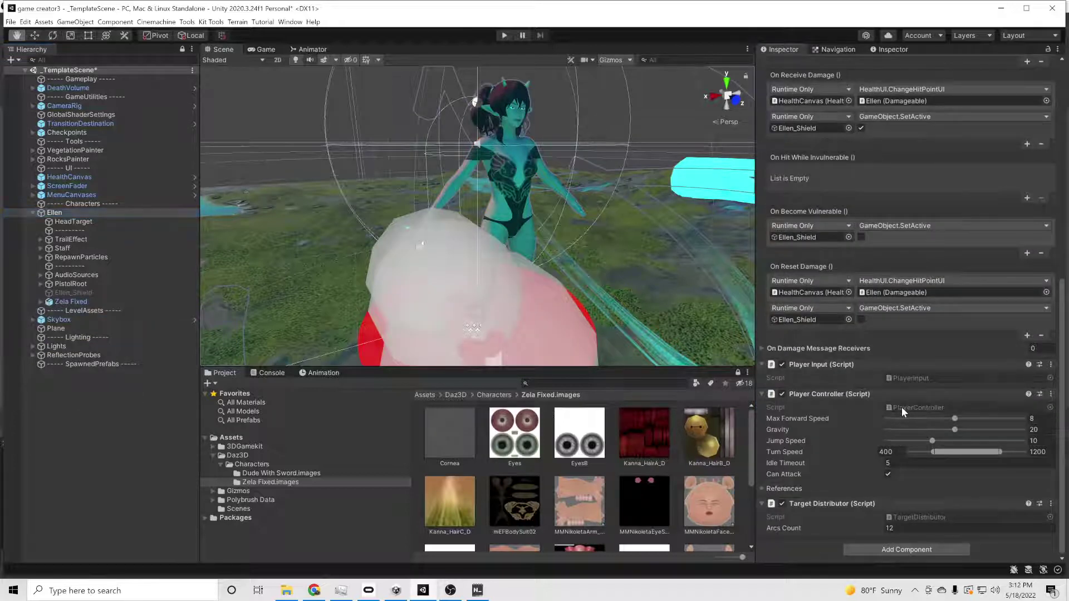
{"action": "double_click", "coordinate": [897, 408]}
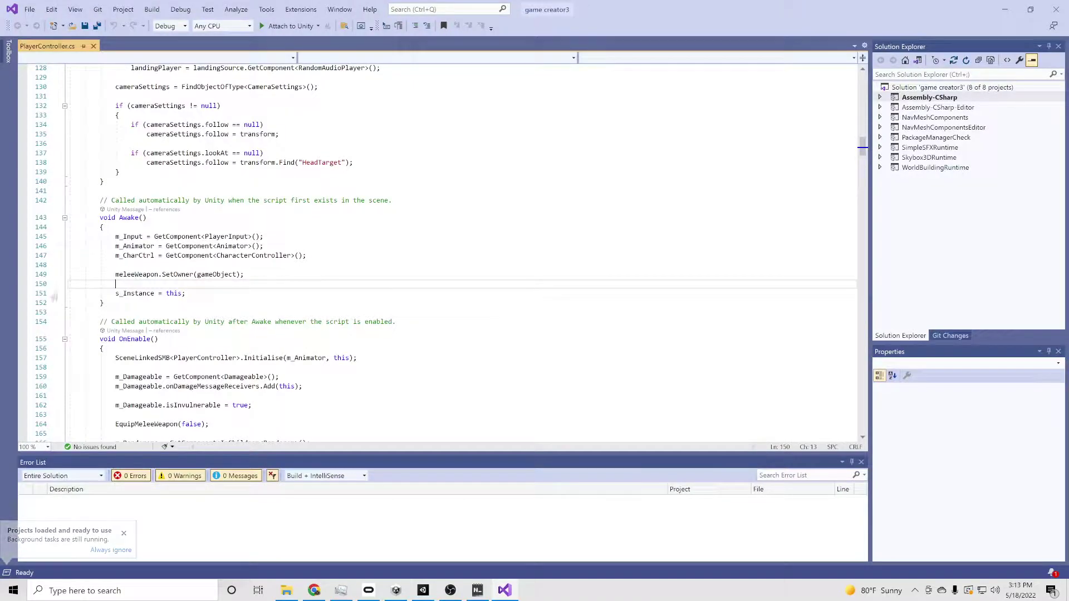
Insert blank lines after the meleeWeapon.SetOwner call on line 149 of Awake
{"action": "left_click", "coordinate": [244, 275]}
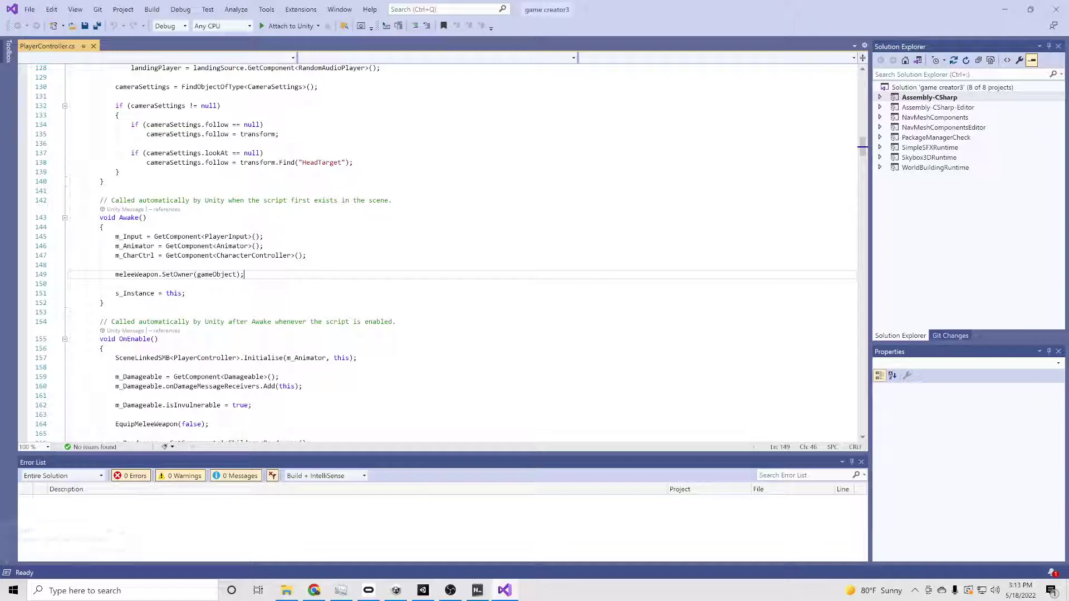
{"action": "key", "text": "Return"}
{"action": "key", "text": "Return"}
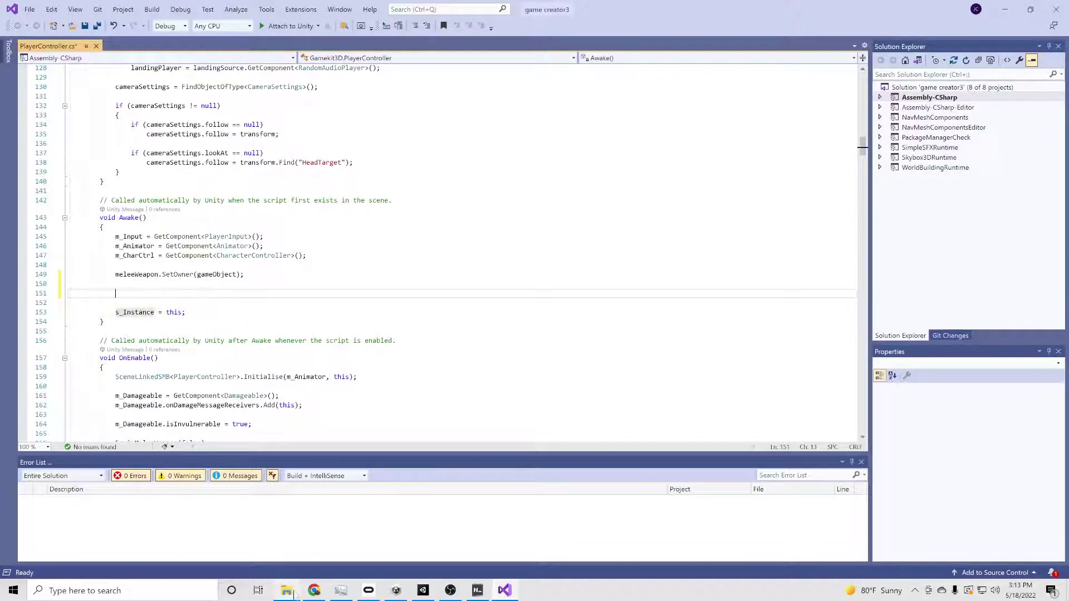
{"action": "left_click", "coordinate": [477, 591]}
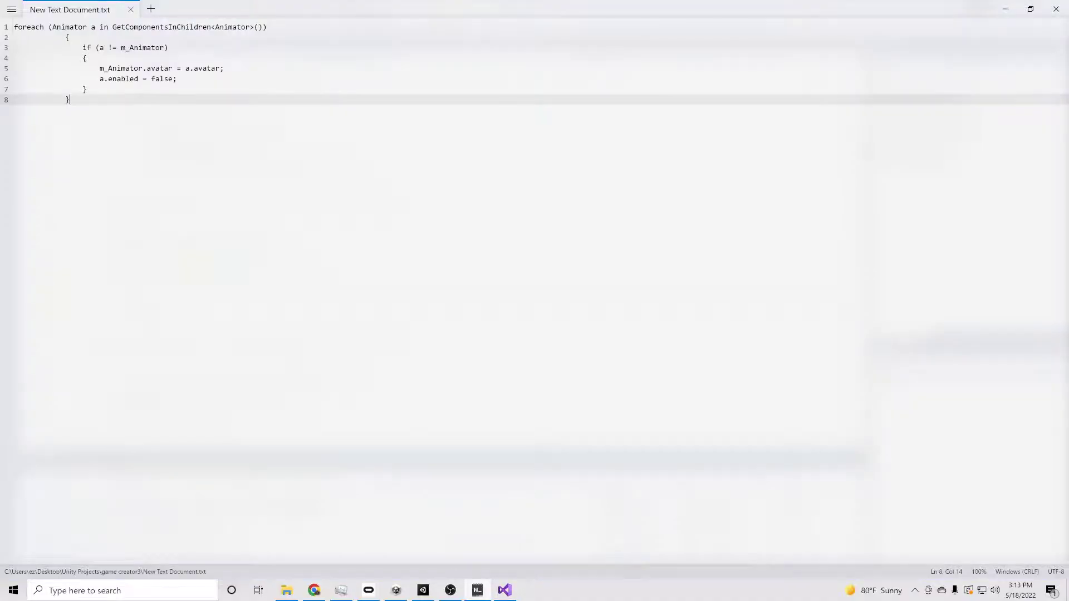
Copy the whole foreach Animator snippet from Notepad and return to Visual Studio
{"action": "key", "text": "ctrl+a"}
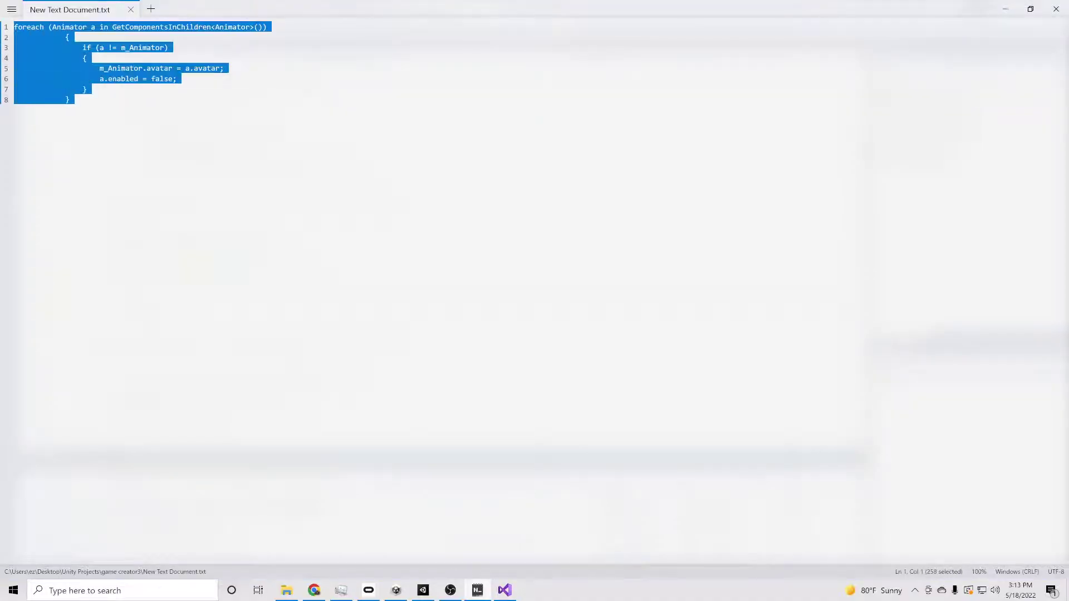
{"action": "right_click", "coordinate": [108, 71]}
{"action": "left_click", "coordinate": [149, 105]}
{"action": "mouse_move", "coordinate": [425, 592]}
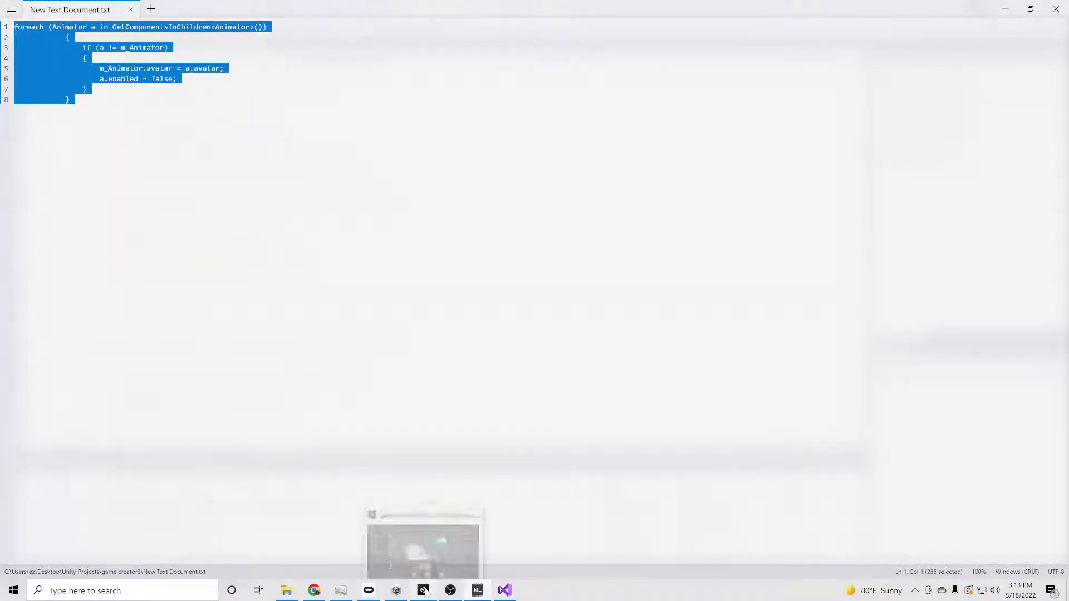
{"action": "left_click", "coordinate": [417, 543]}
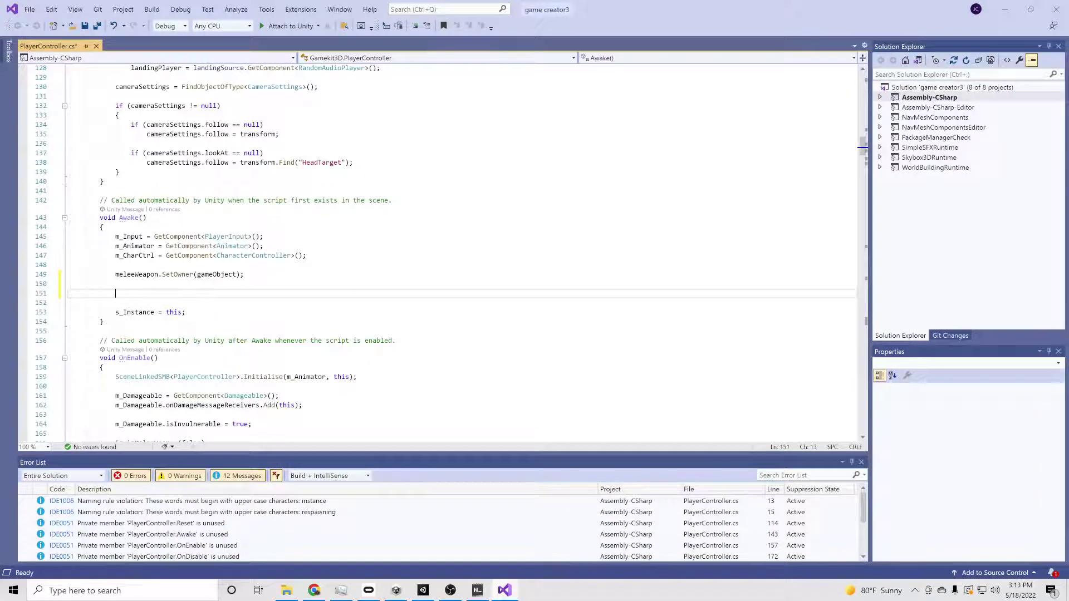
Paste the foreach Animator avatar loop at line 151 in Awake, then run the game in Unity
{"action": "right_click", "coordinate": [137, 291]}
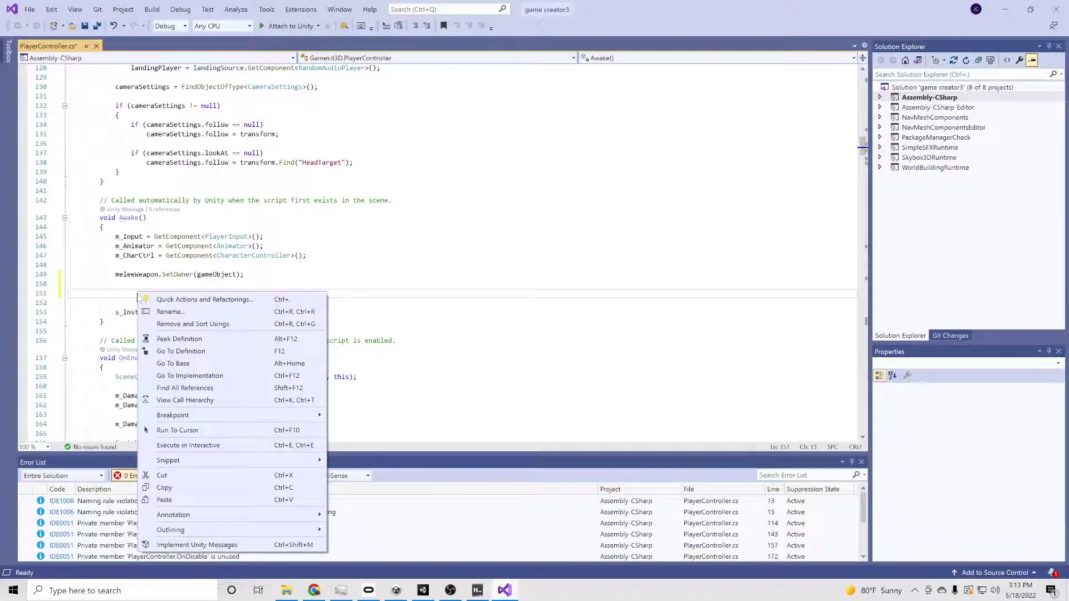
{"action": "left_click", "coordinate": [203, 504]}
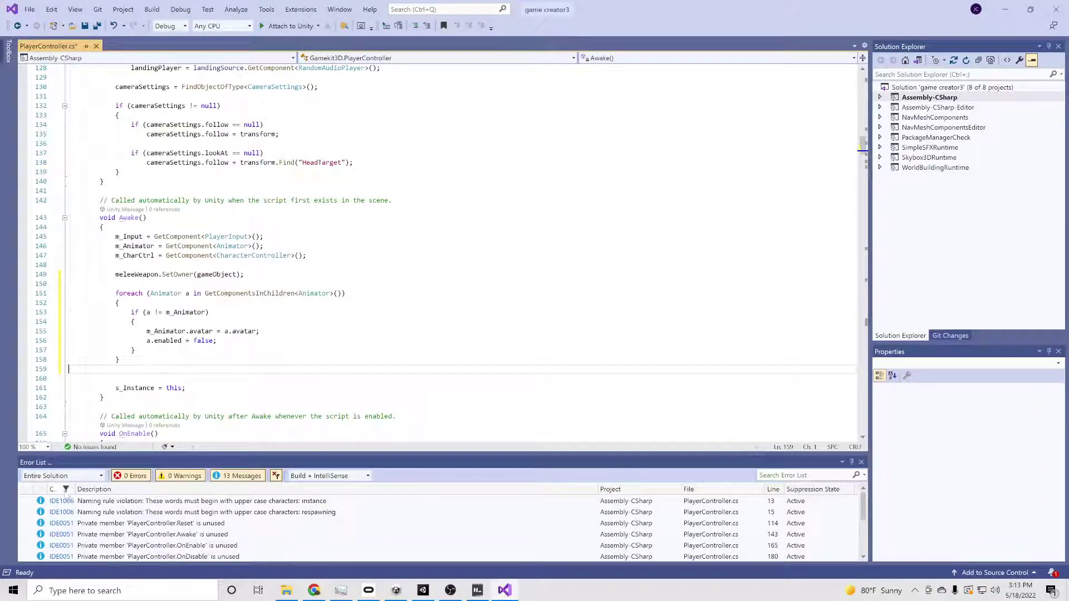
{"action": "left_click", "coordinate": [72, 26]}
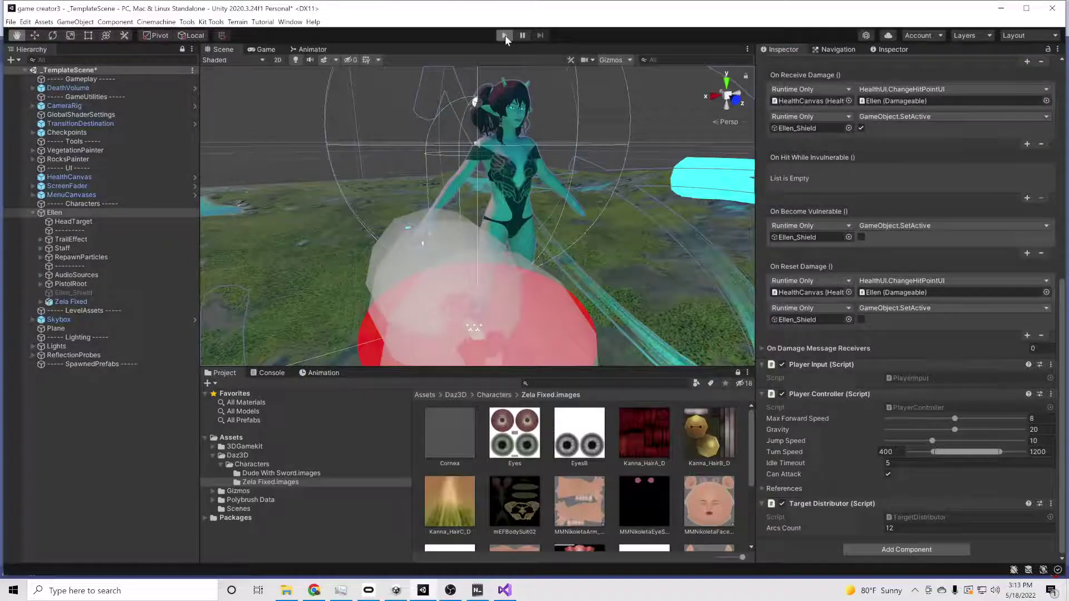
{"action": "left_click", "coordinate": [505, 35]}
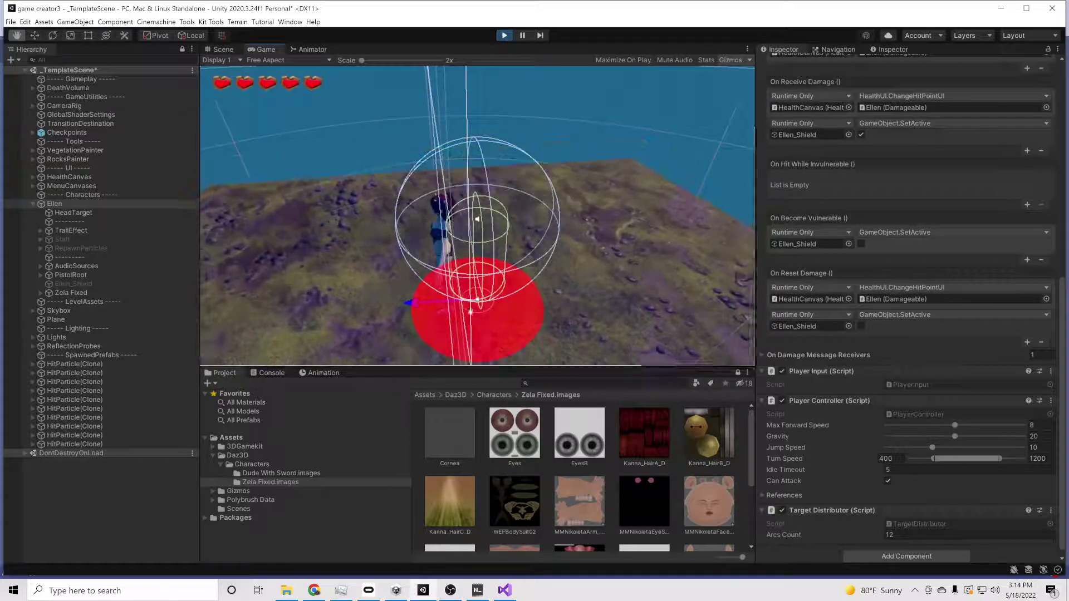
Stop the play test and browse to the Daz3D > Zela Fixed.images folder in the Project window
{"action": "key", "text": "Escape"}
{"action": "left_click", "coordinate": [497, 36]}
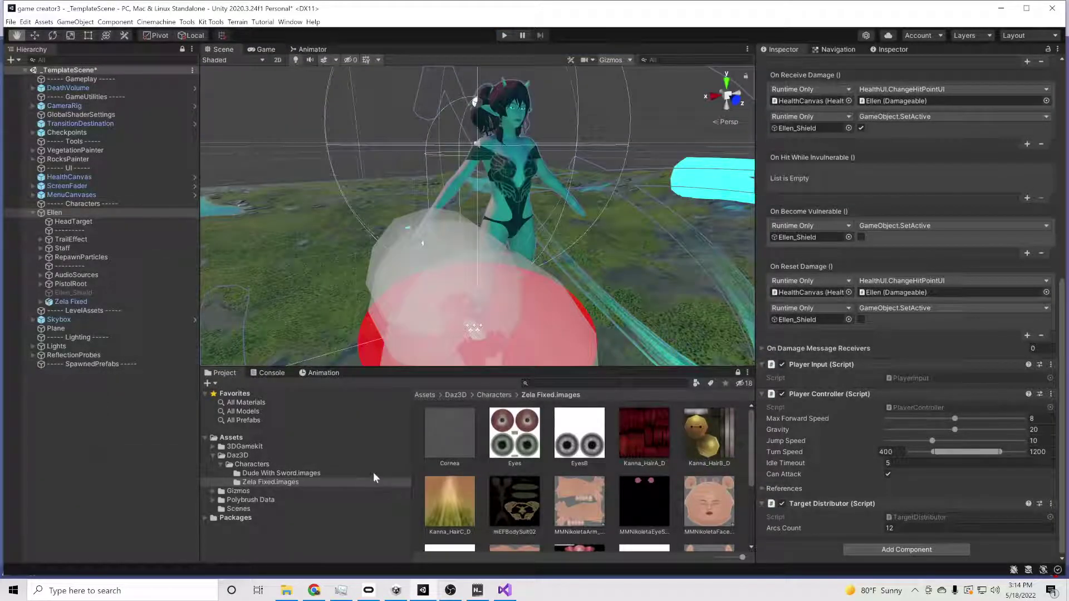
{"action": "left_click", "coordinate": [240, 456]}
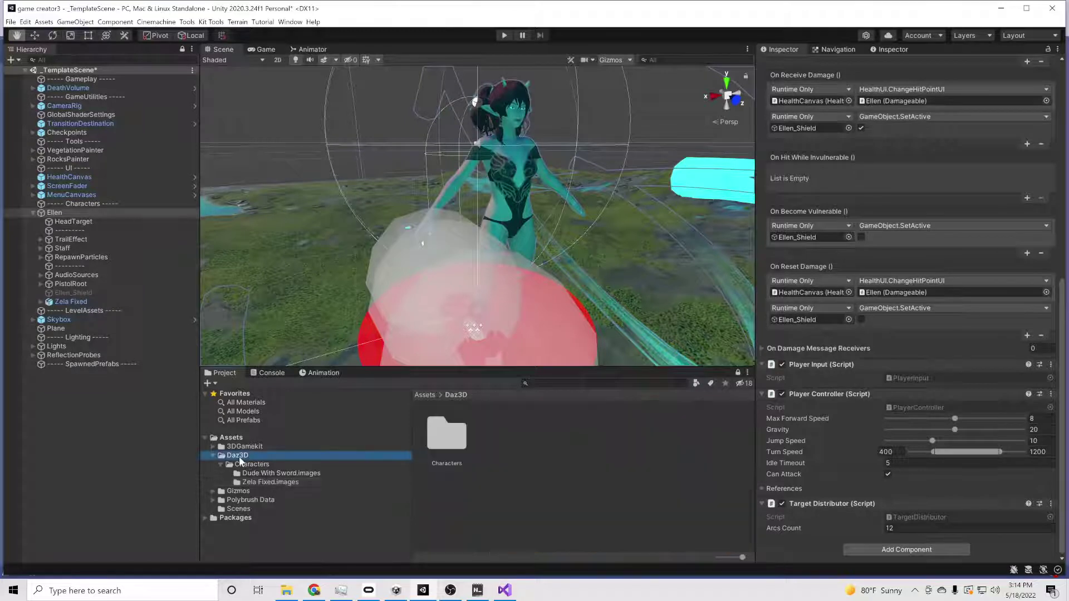
{"action": "left_click", "coordinate": [264, 482]}
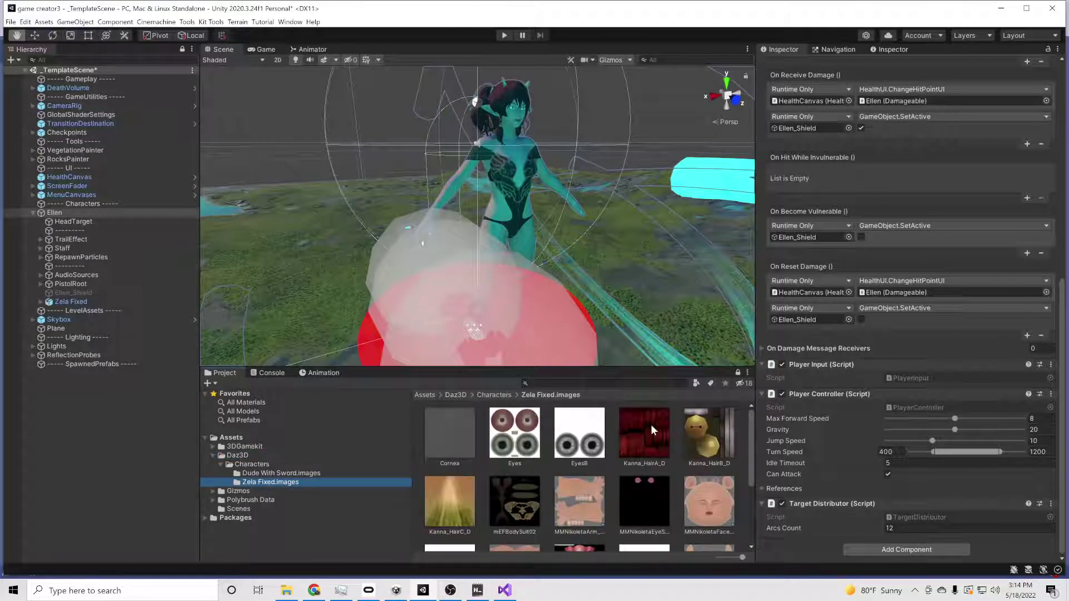
{"action": "scroll", "coordinate": [425, 516], "scroll_direction": "down", "scroll_amount": 1}
Apply a Humanoid Animation Type to the Zela Fixed model's rig, then run and jump in-game
{"action": "left_click", "coordinate": [444, 533]}
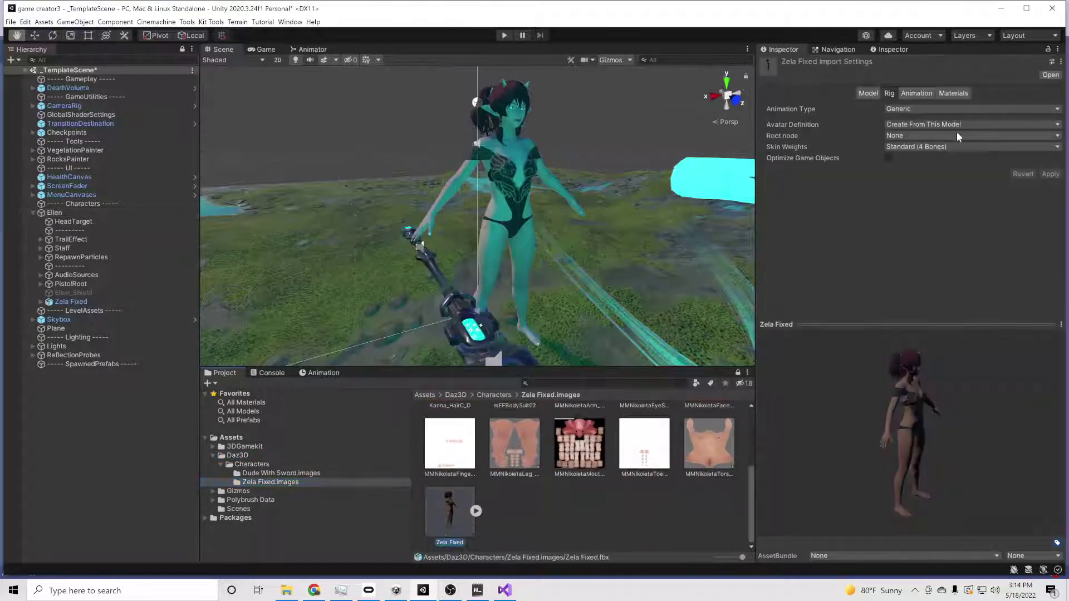
{"action": "left_click", "coordinate": [931, 109]}
{"action": "left_click", "coordinate": [913, 152]}
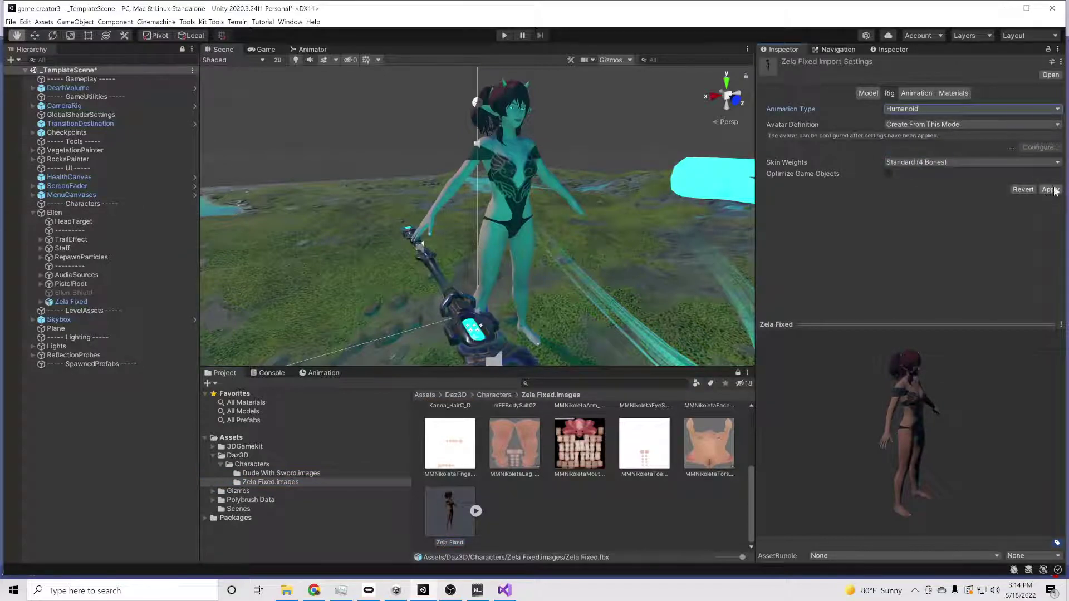
{"action": "left_click", "coordinate": [1050, 189]}
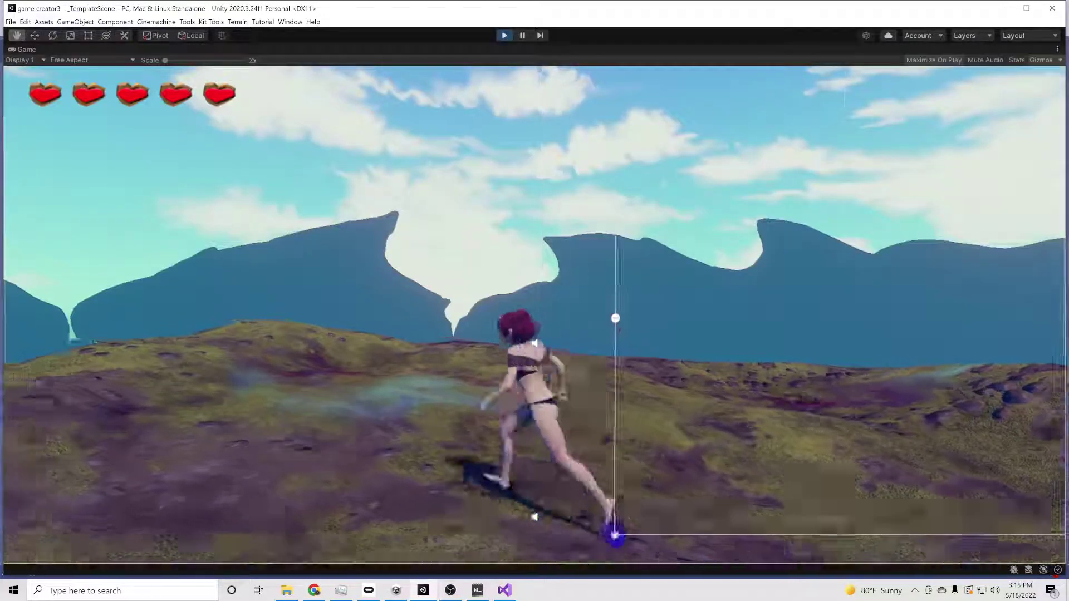
{"action": "key", "text": "space"}
{"action": "key", "text": "s"}
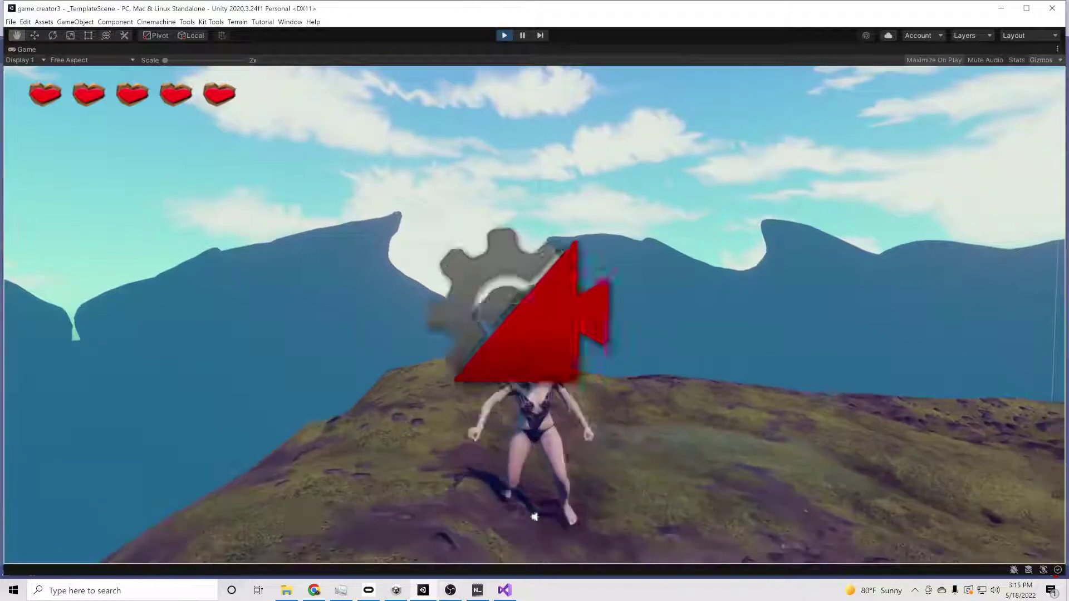